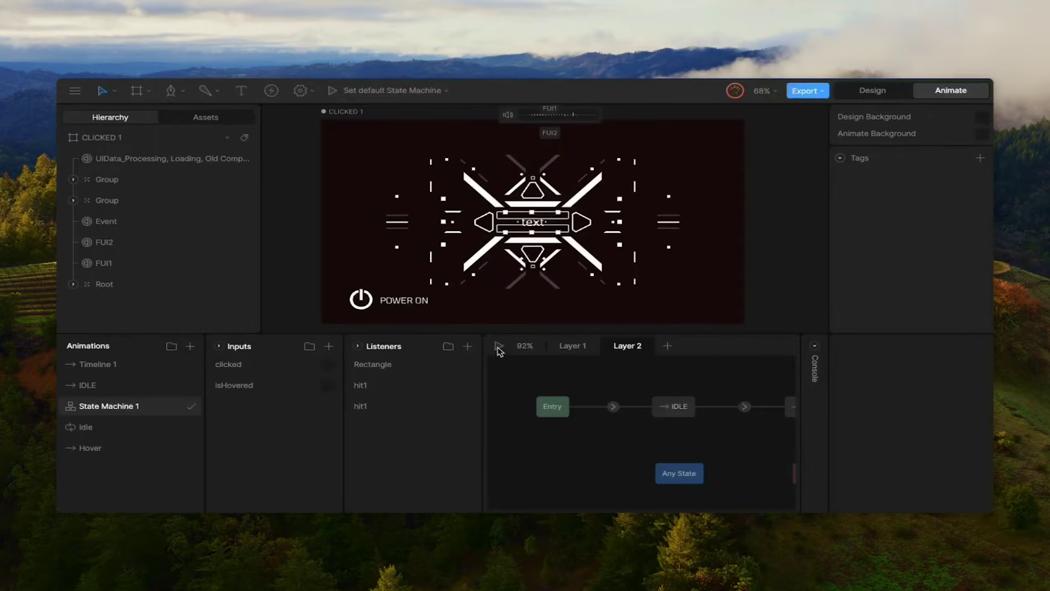
# Step: Preview State Machine 1 by powering on the interface and testing the LOG IN button, then stop playback
pyautogui.click(499, 346)
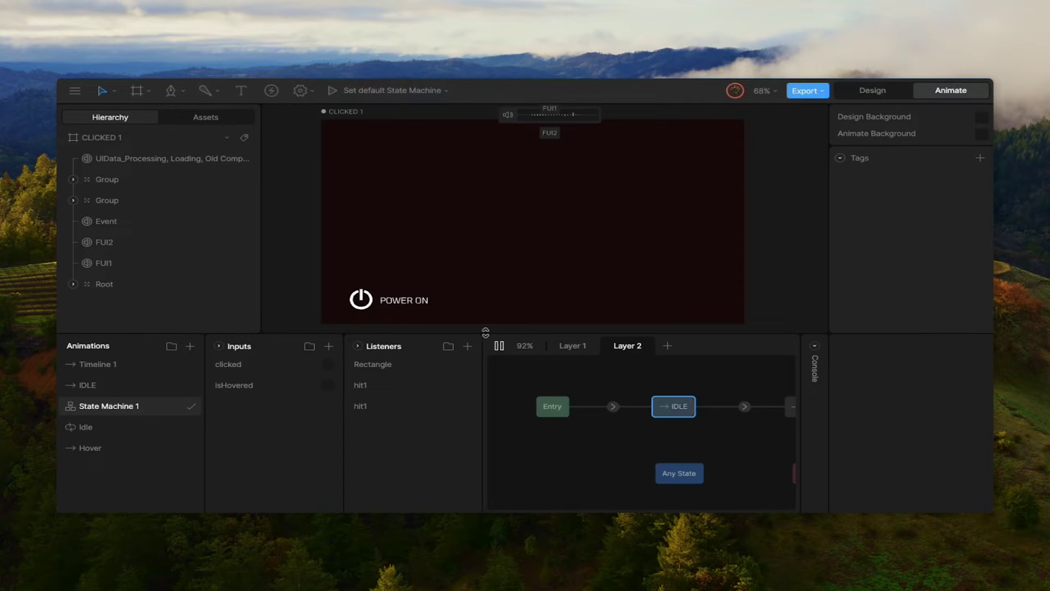
pyautogui.click(371, 304)
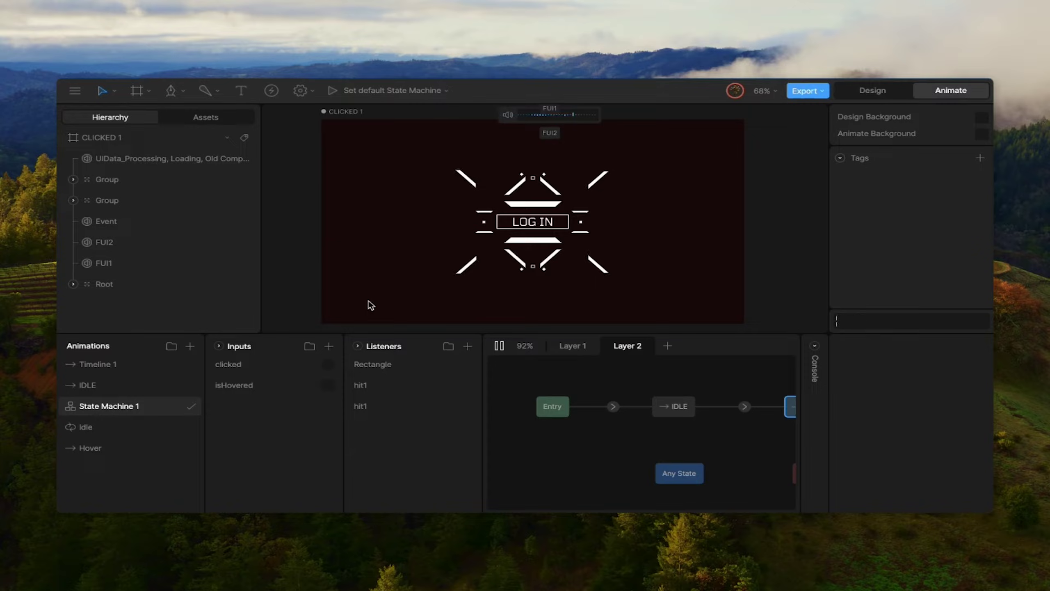
pyautogui.moveTo(531, 224)
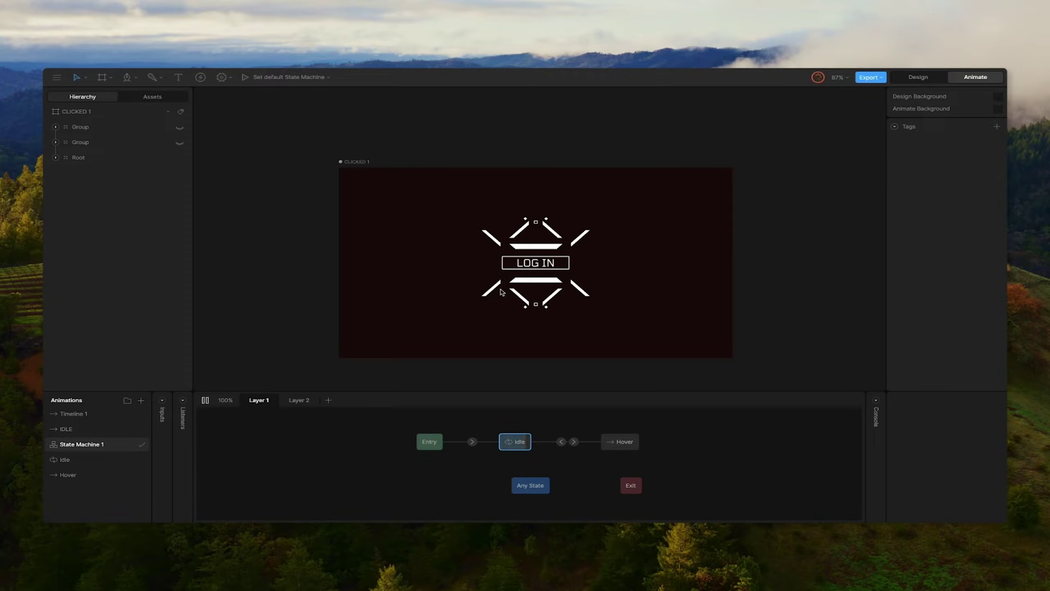
pyautogui.click(205, 400)
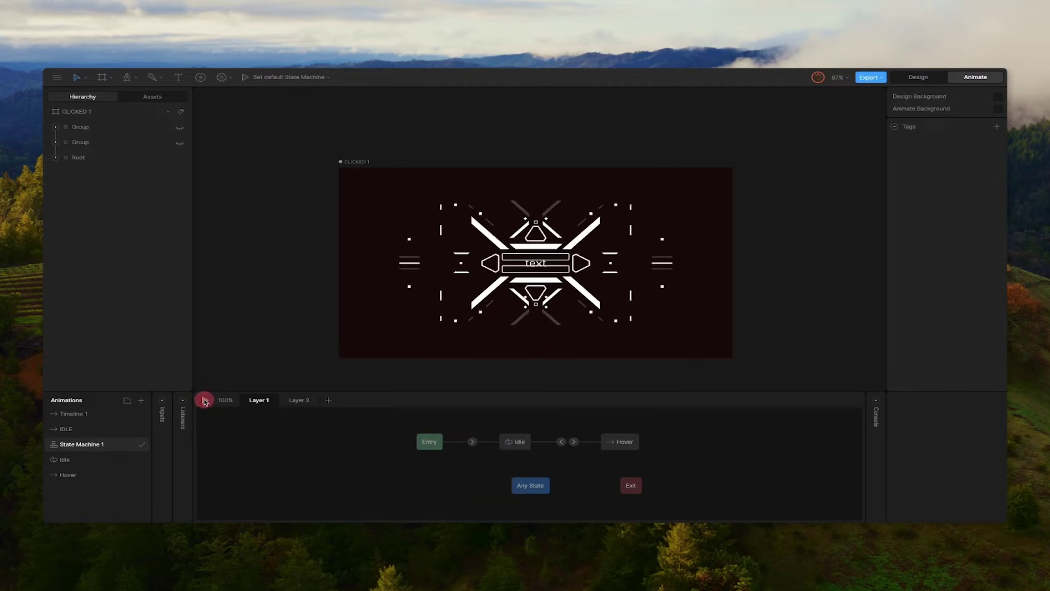
# Step: Add an event just above the CLICKED 1 artboard and set its type to Audio
pyautogui.click(204, 78)
pyautogui.click(522, 141)
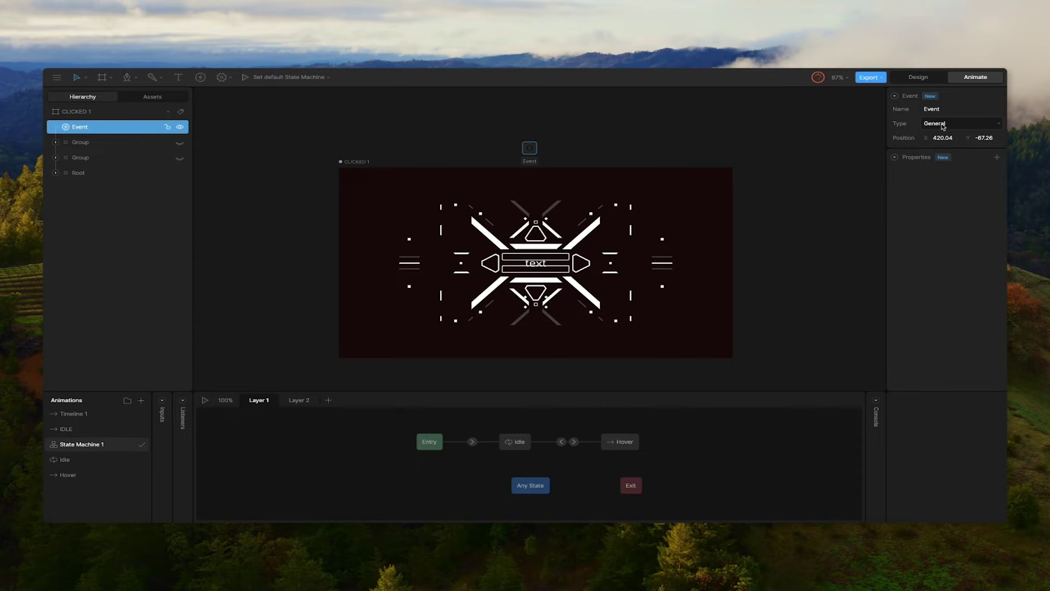
pyautogui.click(943, 127)
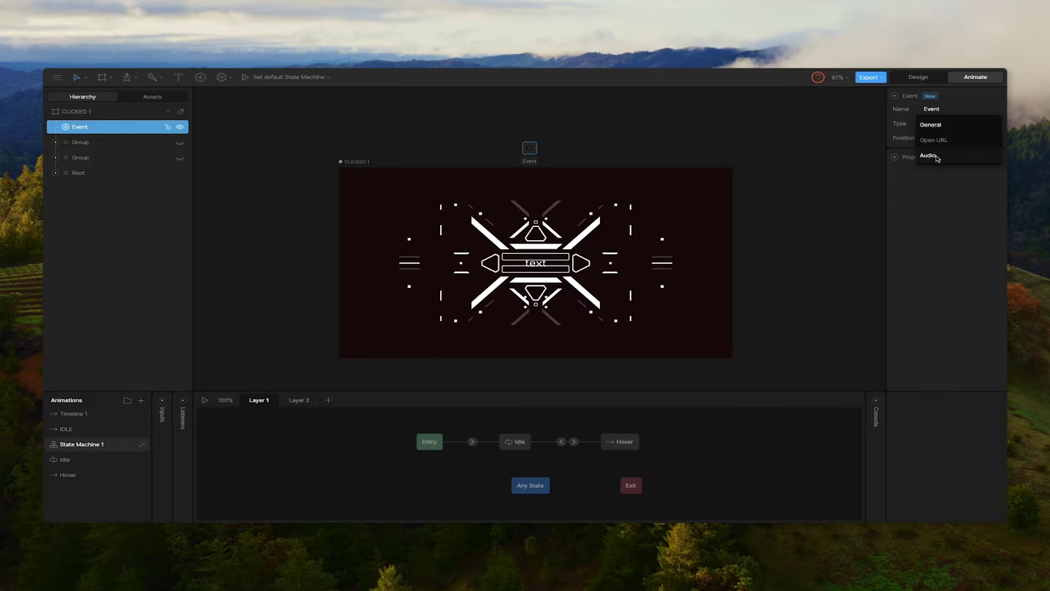
pyautogui.click(941, 158)
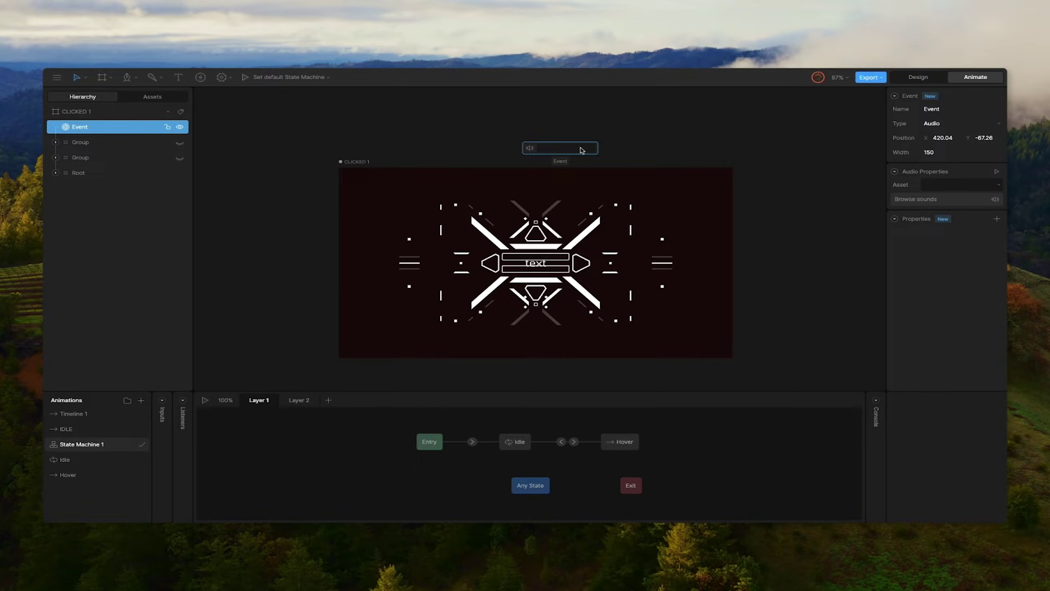
# Step: Show the file's assets and open the sound library from the audio event to look through its categories
pyautogui.click(996, 187)
pyautogui.click(151, 99)
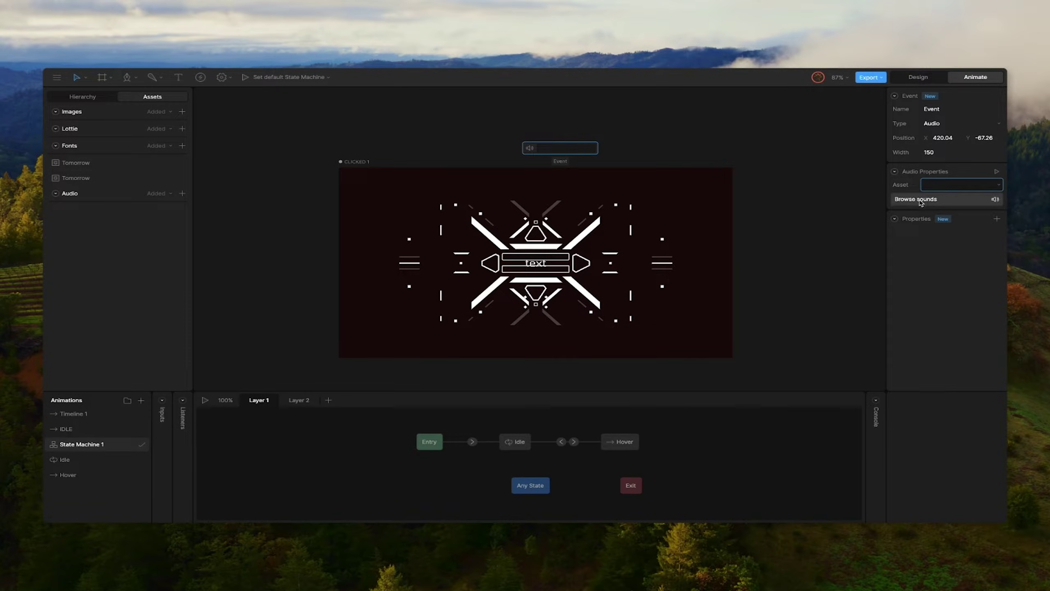
pyautogui.click(941, 201)
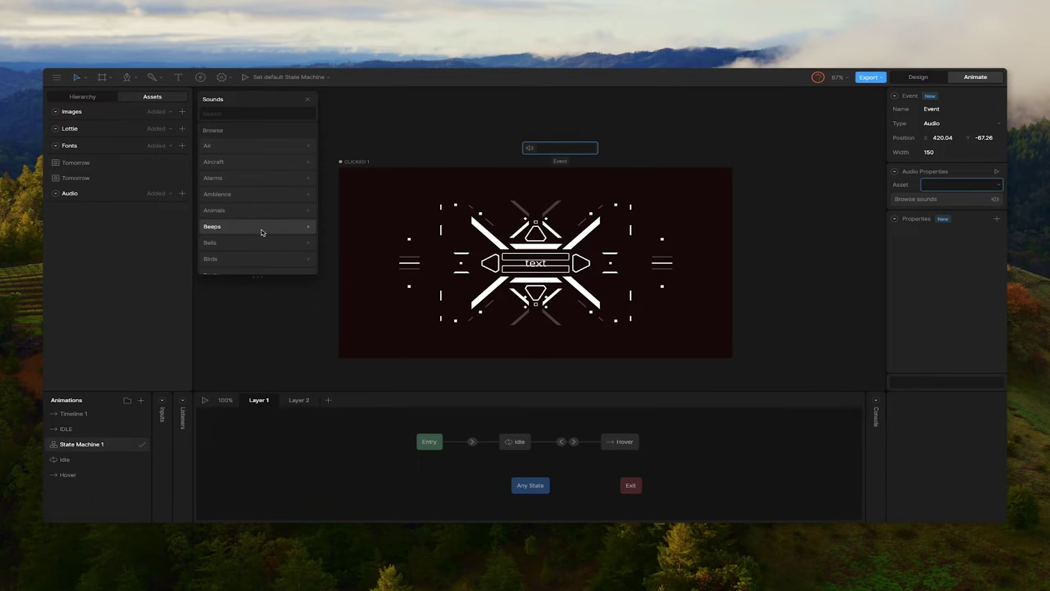
pyautogui.scroll(-3, 261, 231)
pyautogui.scroll(-6, 261, 224)
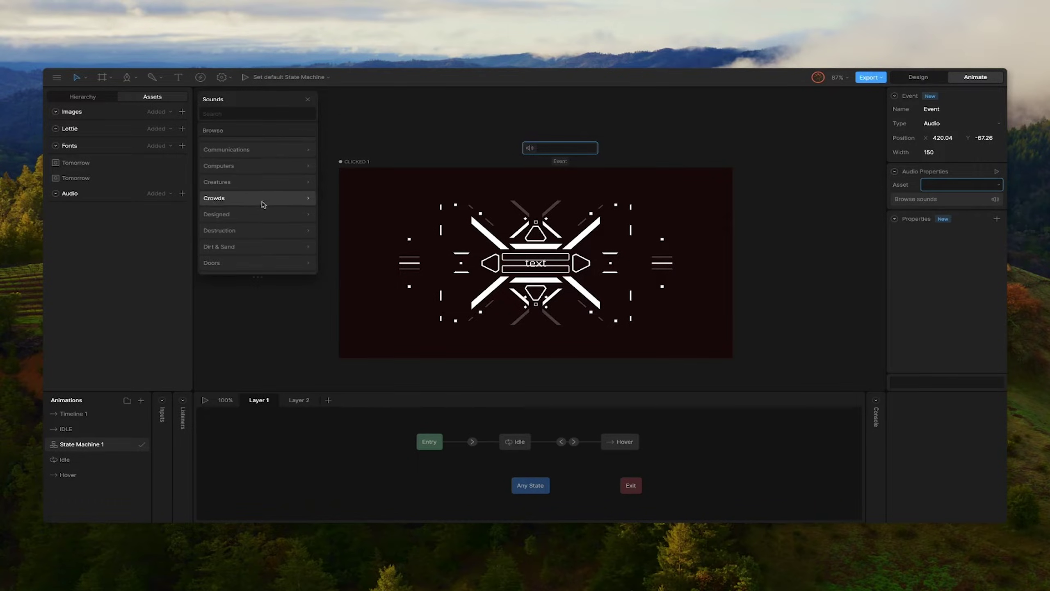
# Step: Search the sound library for "FART" and clear the search
pyautogui.click(238, 112)
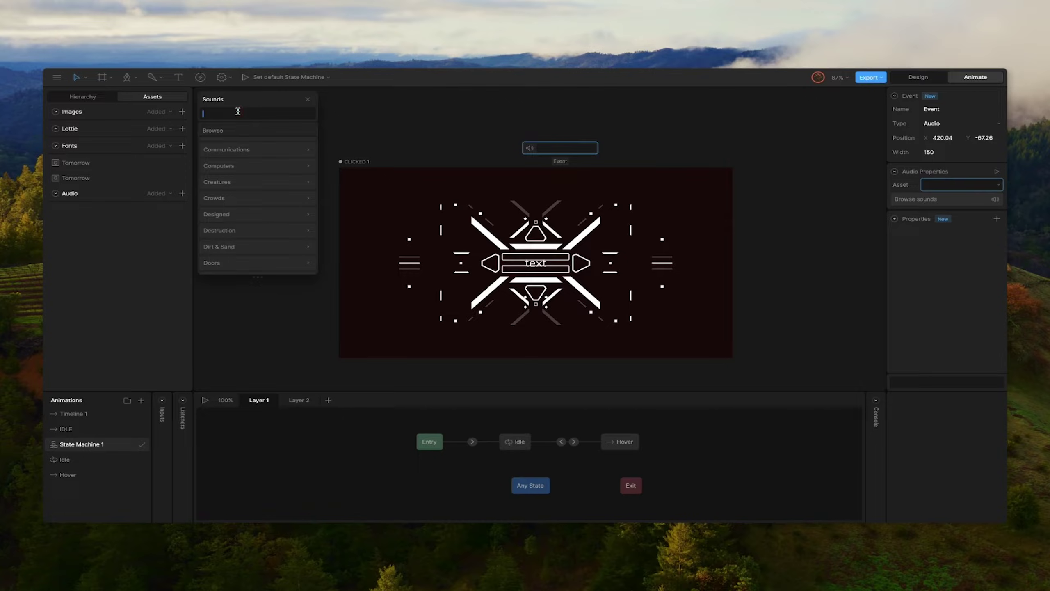
pyautogui.write('FART')
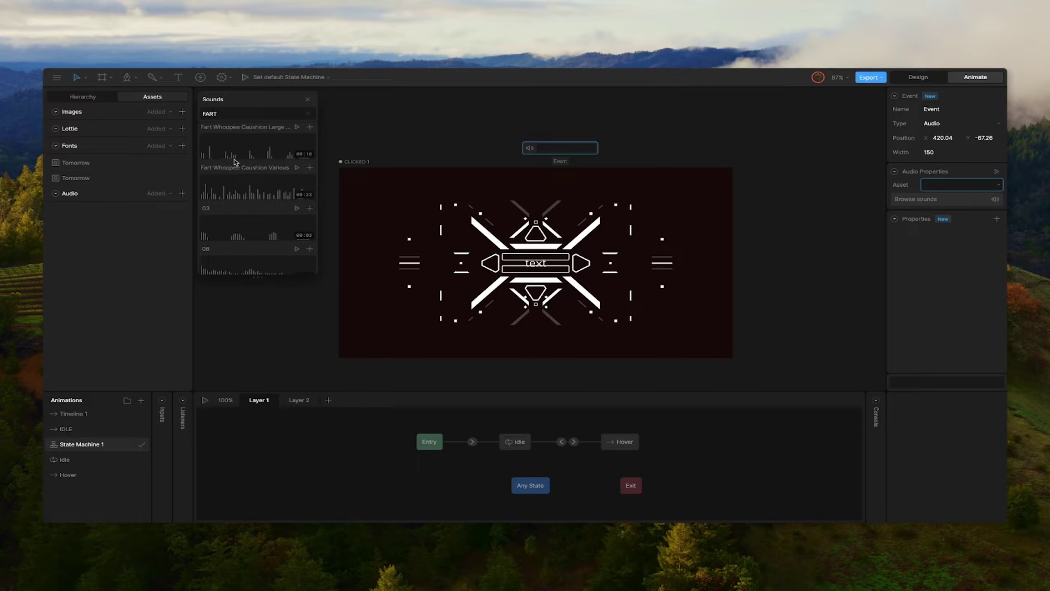
pyautogui.moveTo(226, 114); pyautogui.dragTo(191, 105)
pyautogui.press('BackSpace')
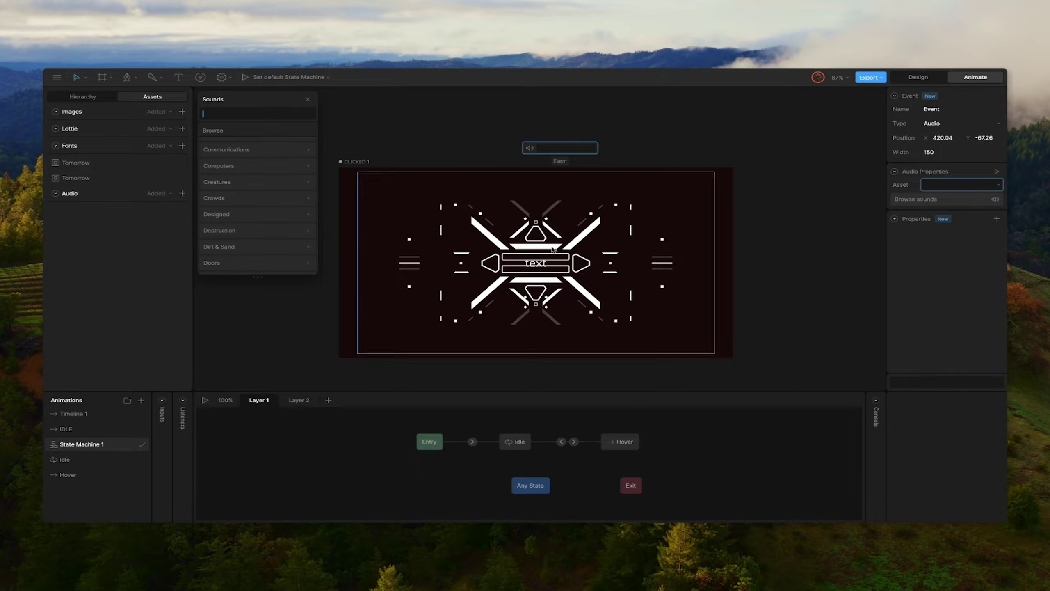
# Step: Open the Glitch sounds within the User Interface category of the sound library
pyautogui.scroll(-3, 259, 227)
pyautogui.scroll(-10, 259, 227)
pyautogui.scroll(-5, 259, 227)
pyautogui.scroll(-5, 258, 226)
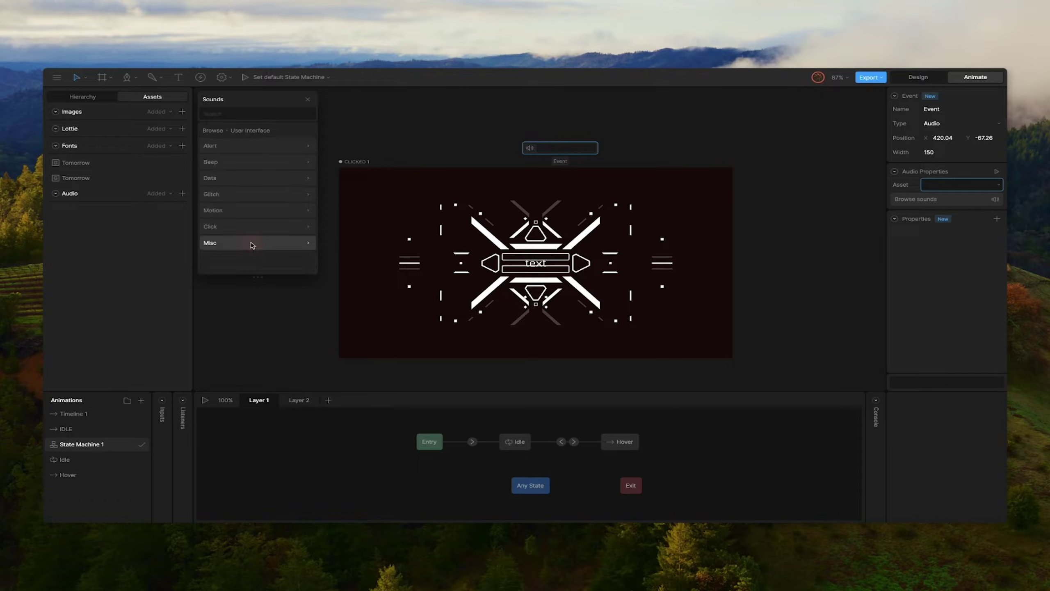
pyautogui.click(253, 243)
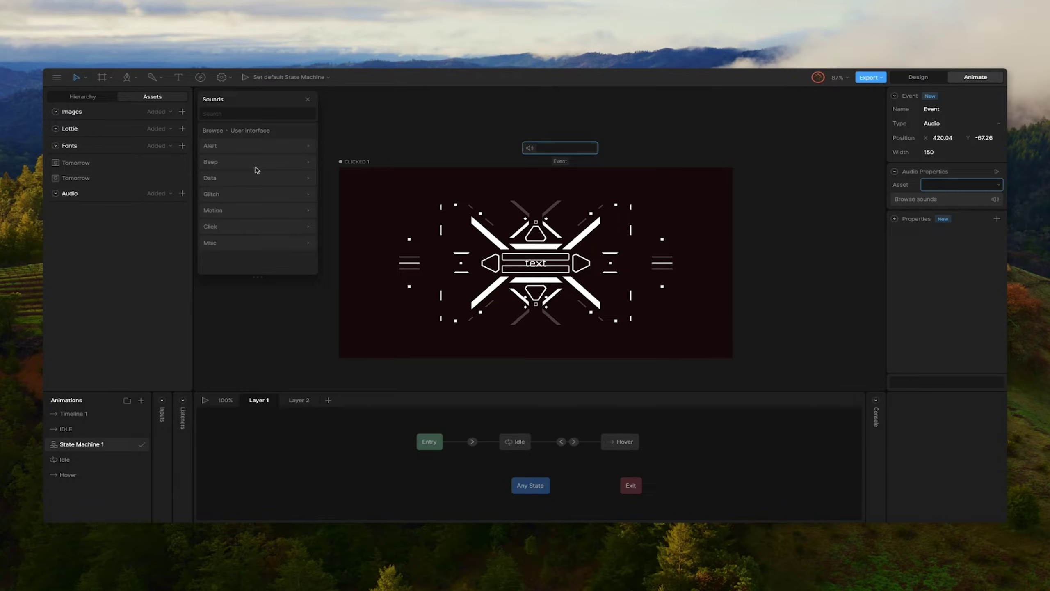
pyautogui.click(256, 195)
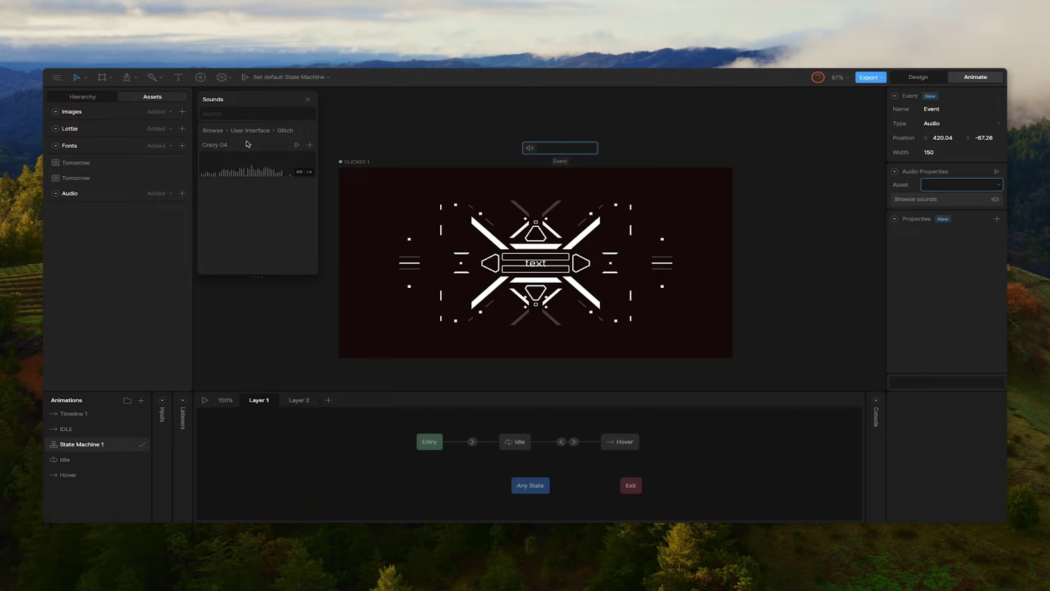
# Step: Preview the Crazy 04 glitch sound, add it to the file's audio assets, and close the sound library
pyautogui.click(297, 146)
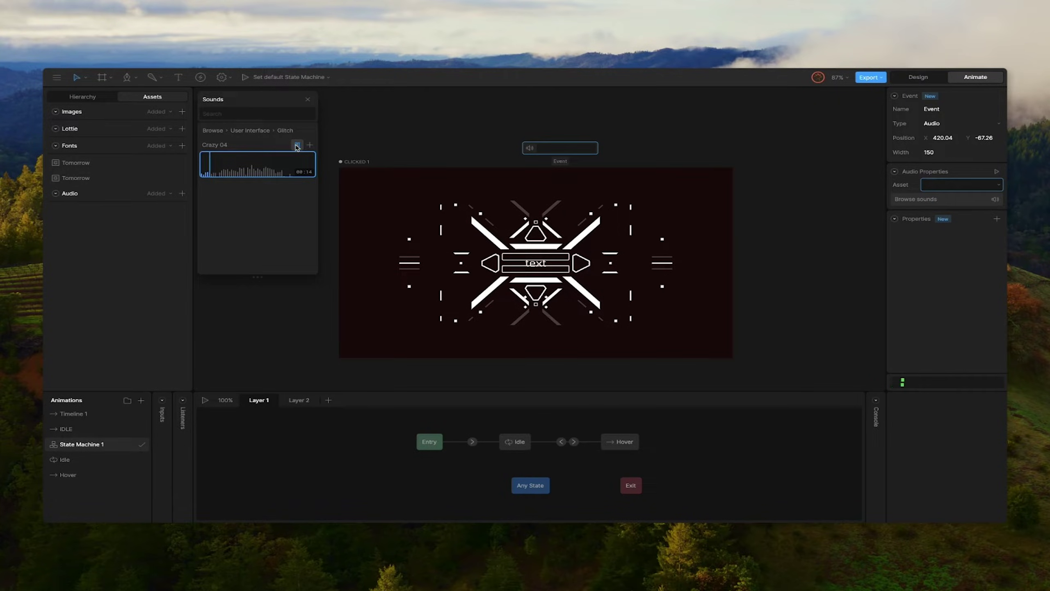
pyautogui.click(298, 145)
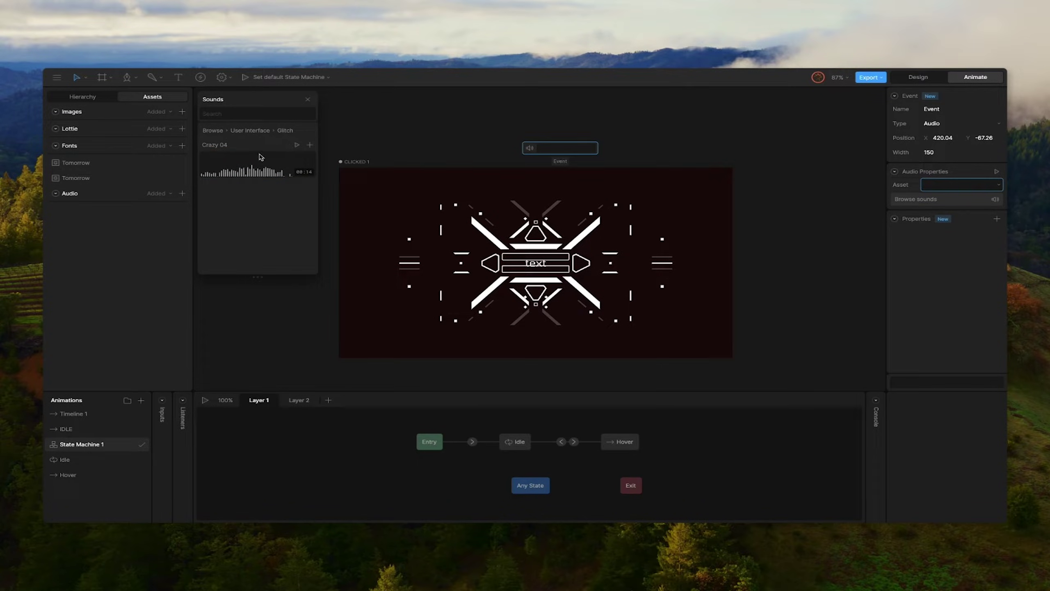
pyautogui.click(310, 146)
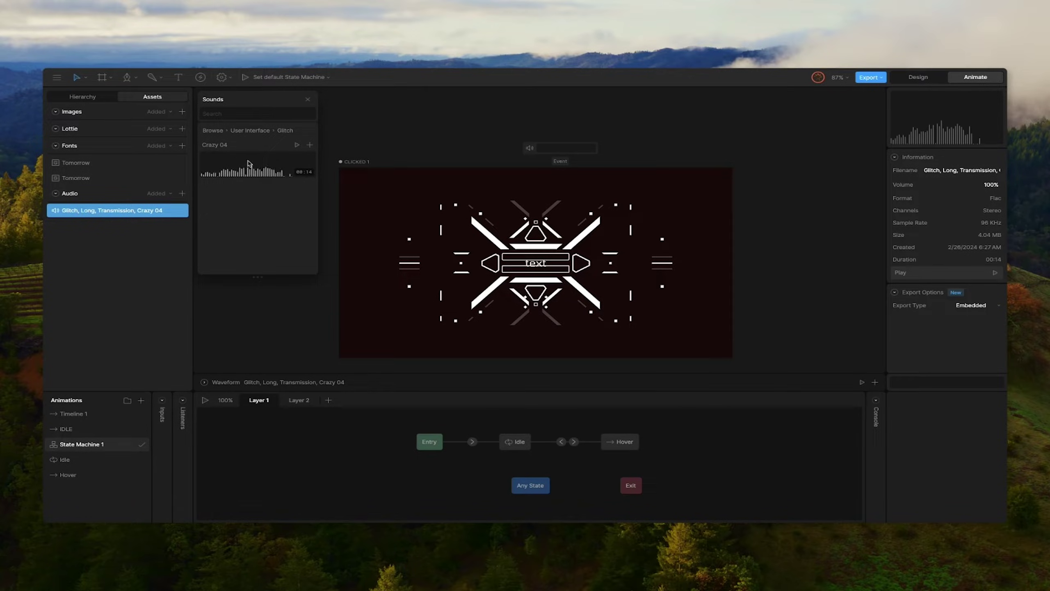
pyautogui.click(213, 130)
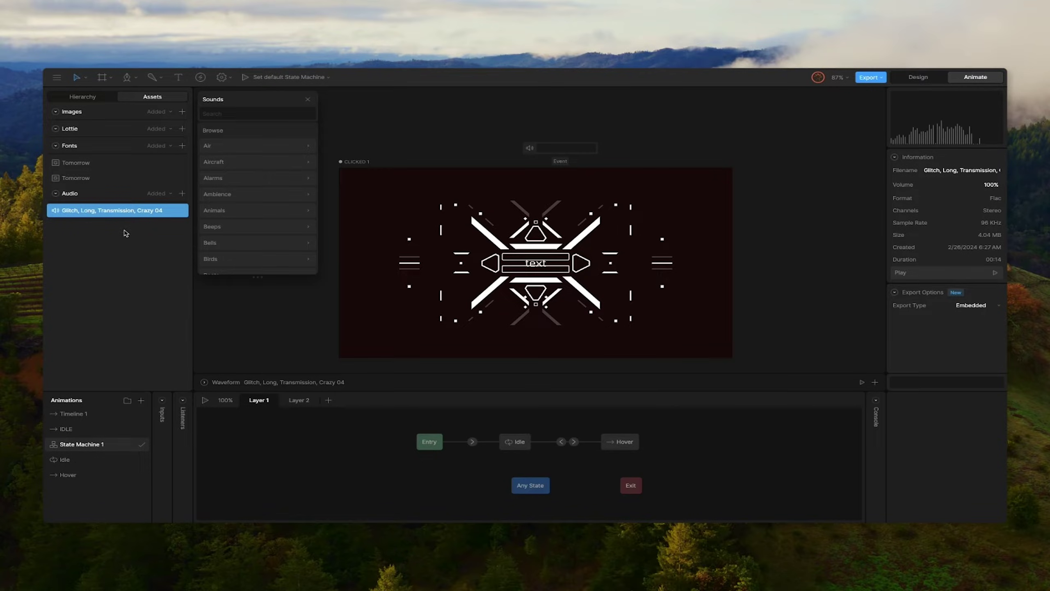
pyautogui.click(307, 100)
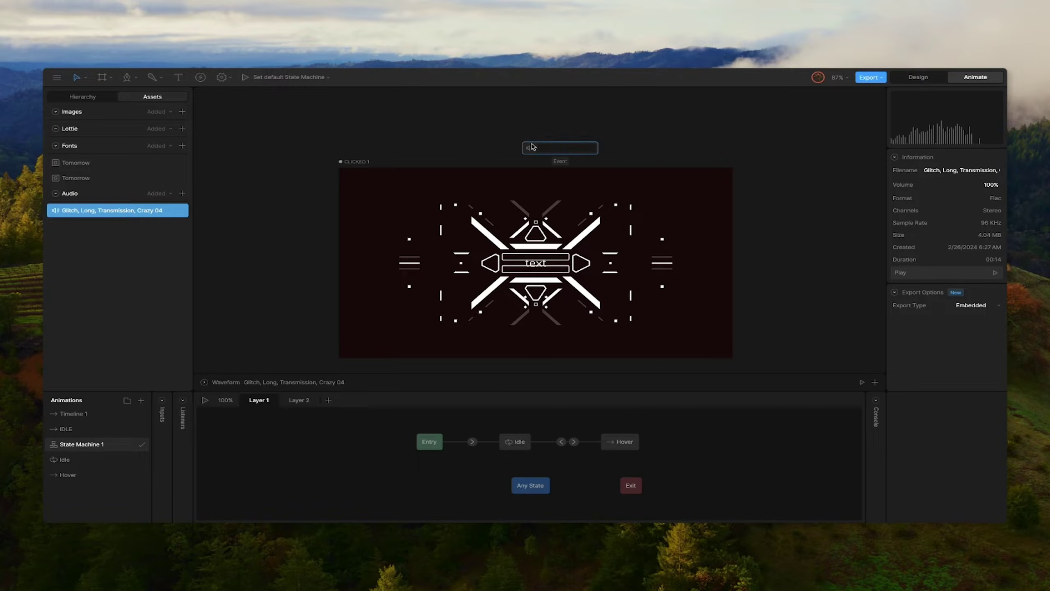
# Step: Rename the imported Crazy 04 audio asset to "Glitch Audio"
pyautogui.click(546, 153)
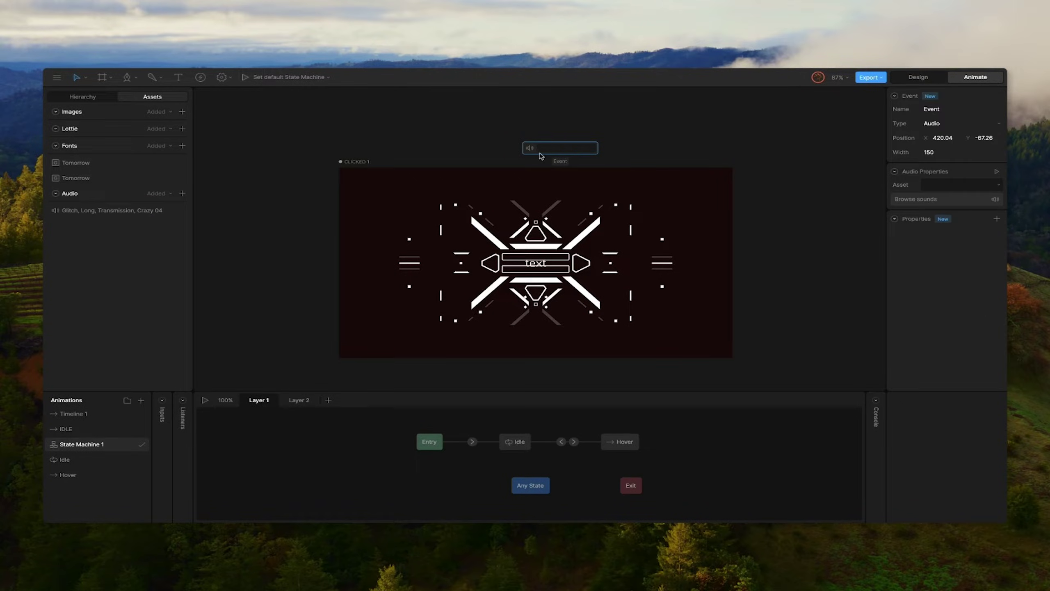
pyautogui.click(954, 187)
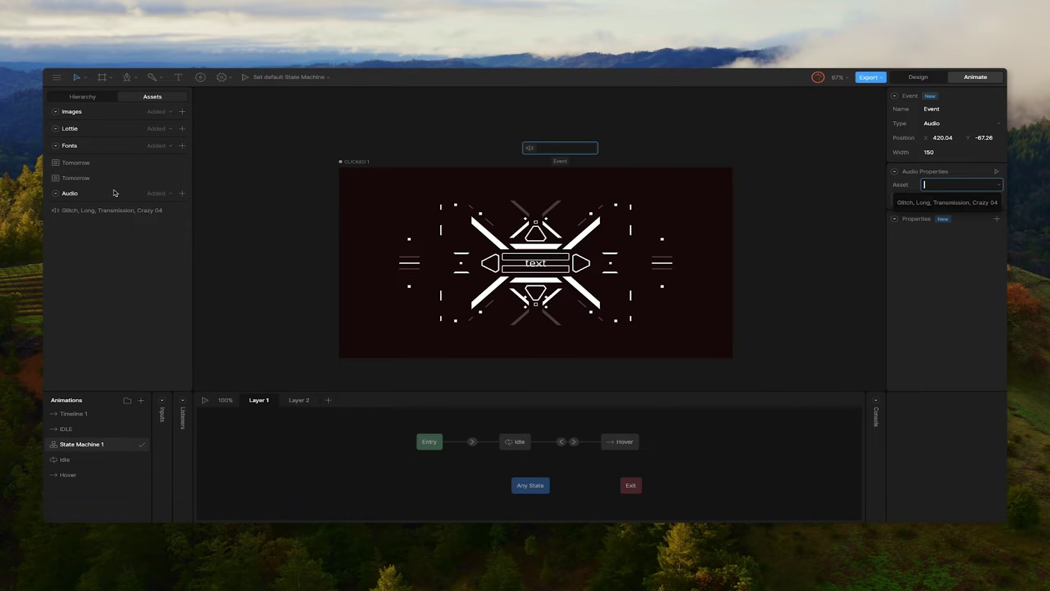
pyautogui.click(100, 213)
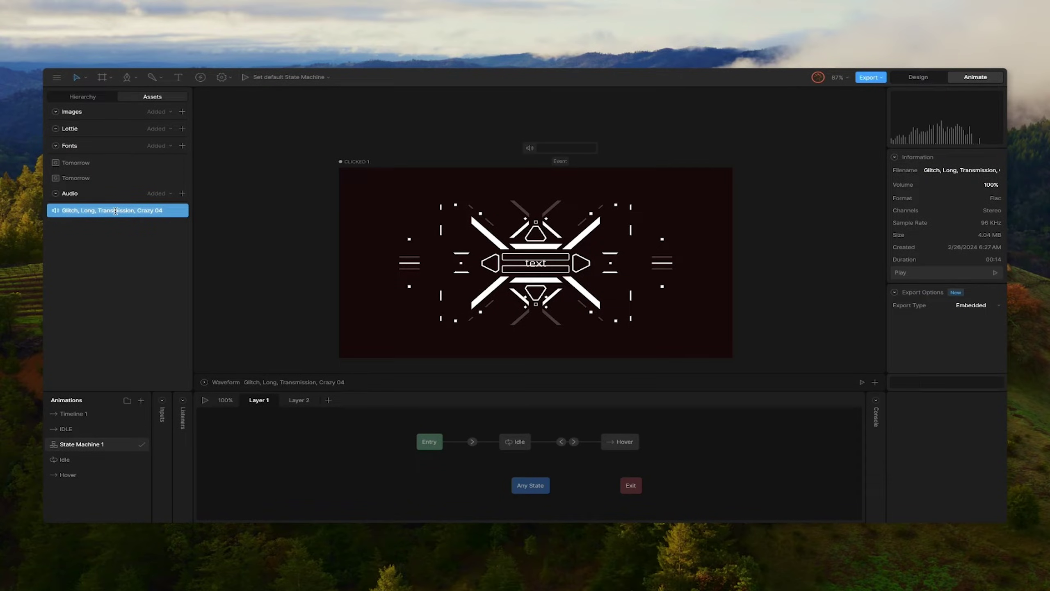
pyautogui.write('Glitch Audio')
# Step: Assign Glitch Audio as the audio event's asset and play it back
pyautogui.click(547, 148)
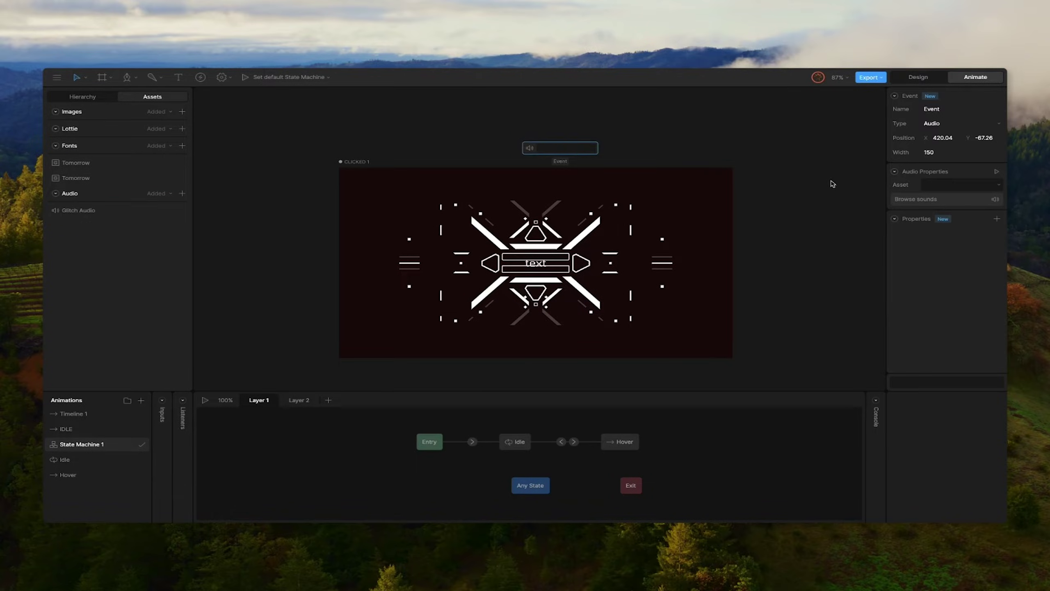
pyautogui.click(935, 186)
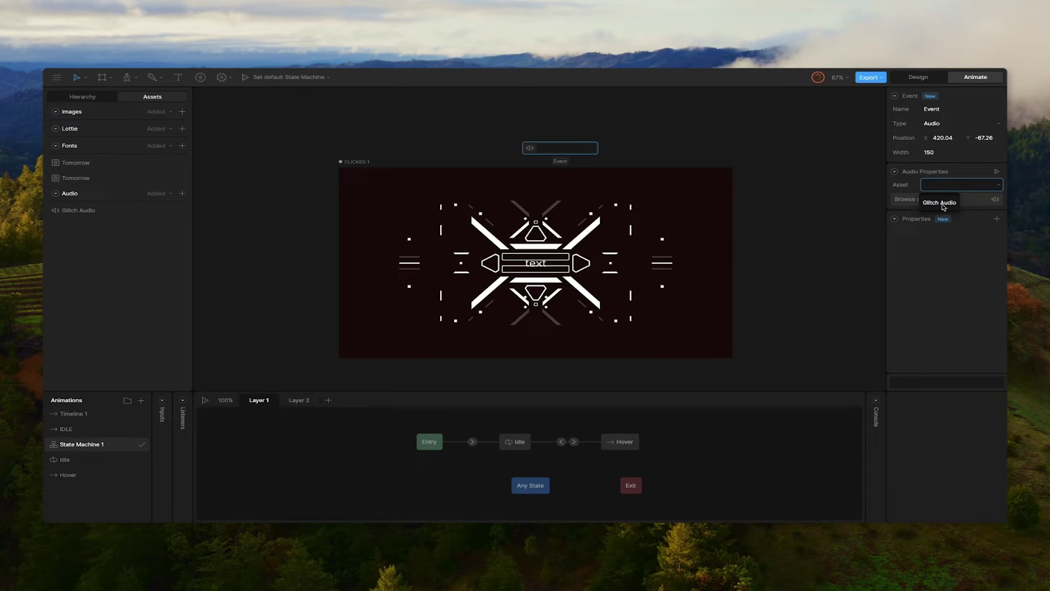
pyautogui.click(938, 203)
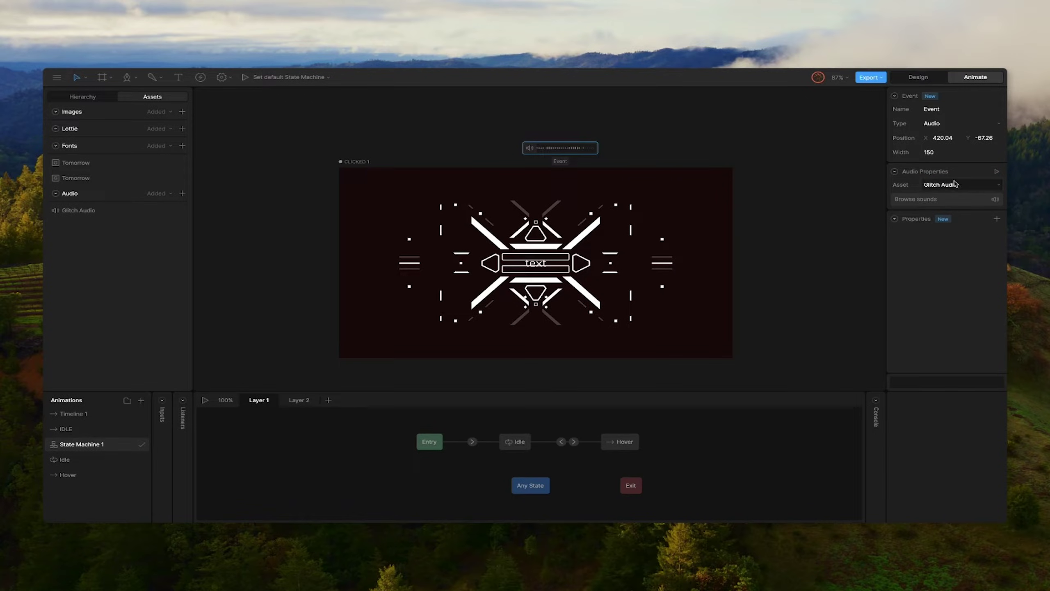
pyautogui.click(998, 172)
# Step: Set the Glitch Audio asset's volume to 20% and play it to check the level
pyautogui.click(110, 210)
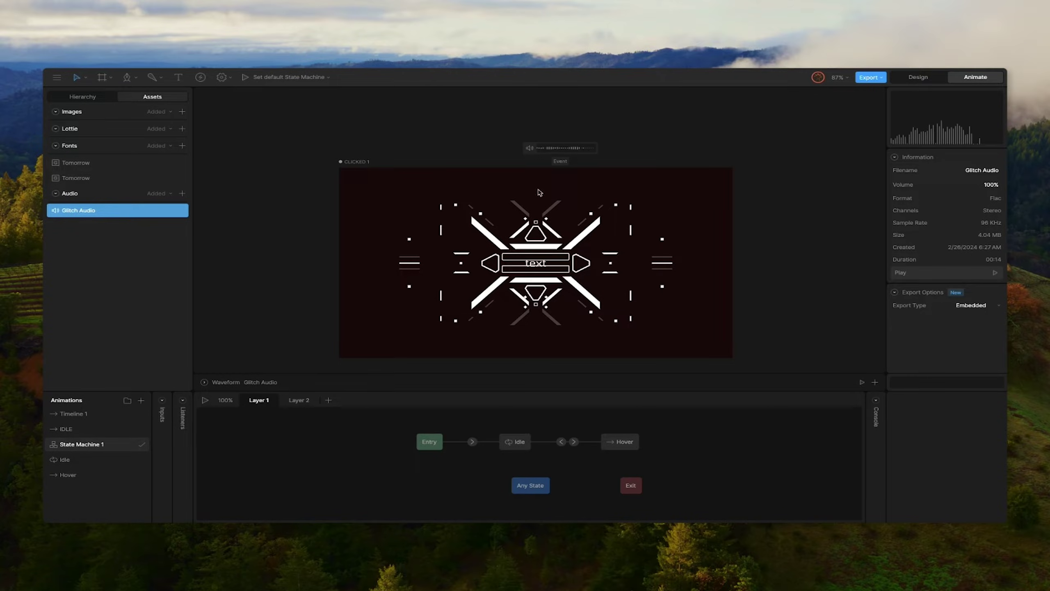
pyautogui.click(977, 185)
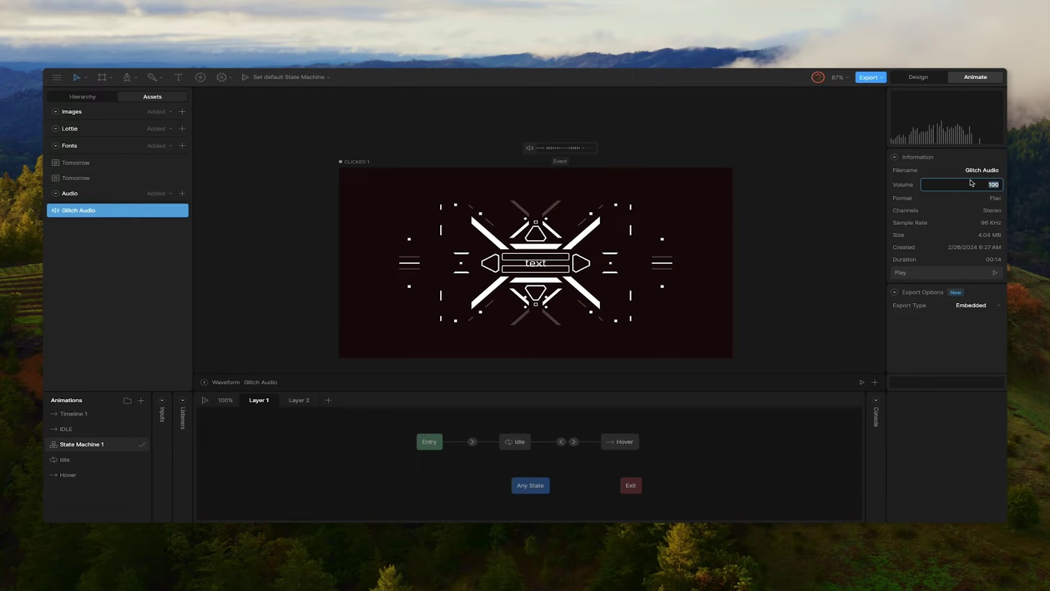
pyautogui.write('20')
pyautogui.press('Return')
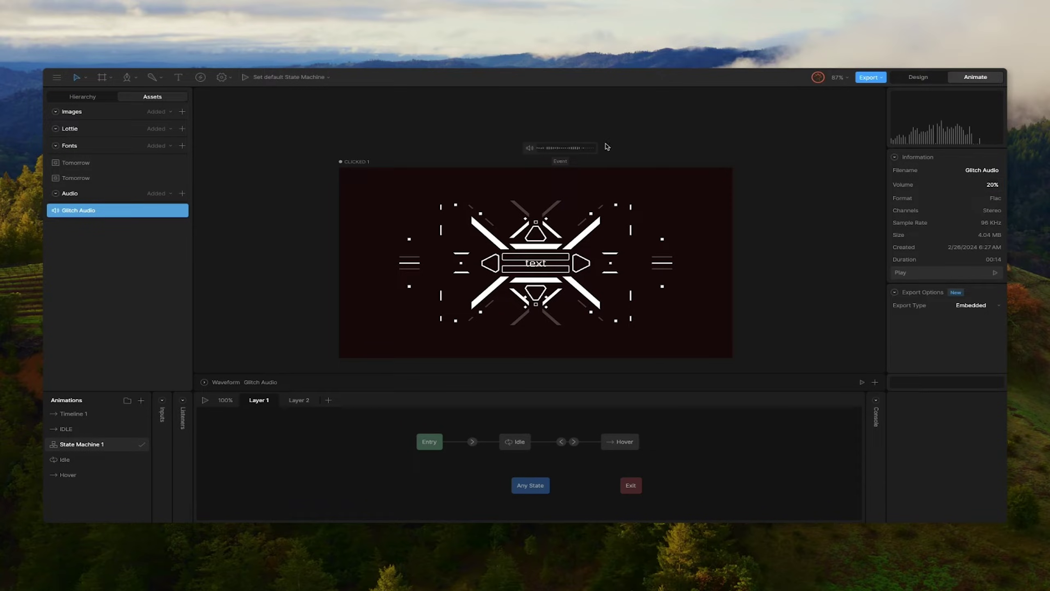
pyautogui.click(999, 274)
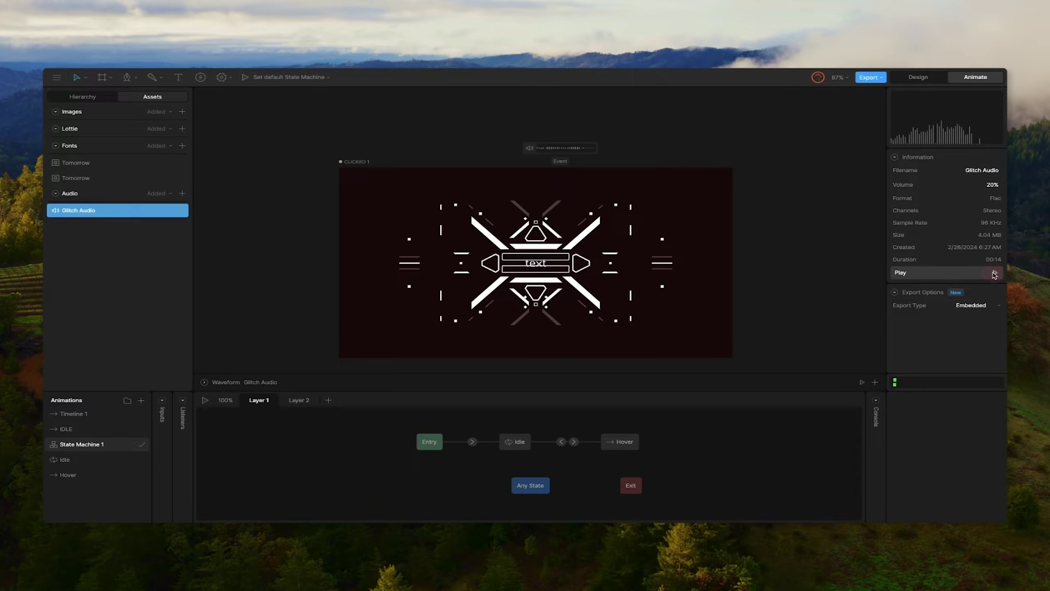
# Step: Set the Glitch Audio volume to 200%, play it to check the level, and stop playback
pyautogui.click(989, 186)
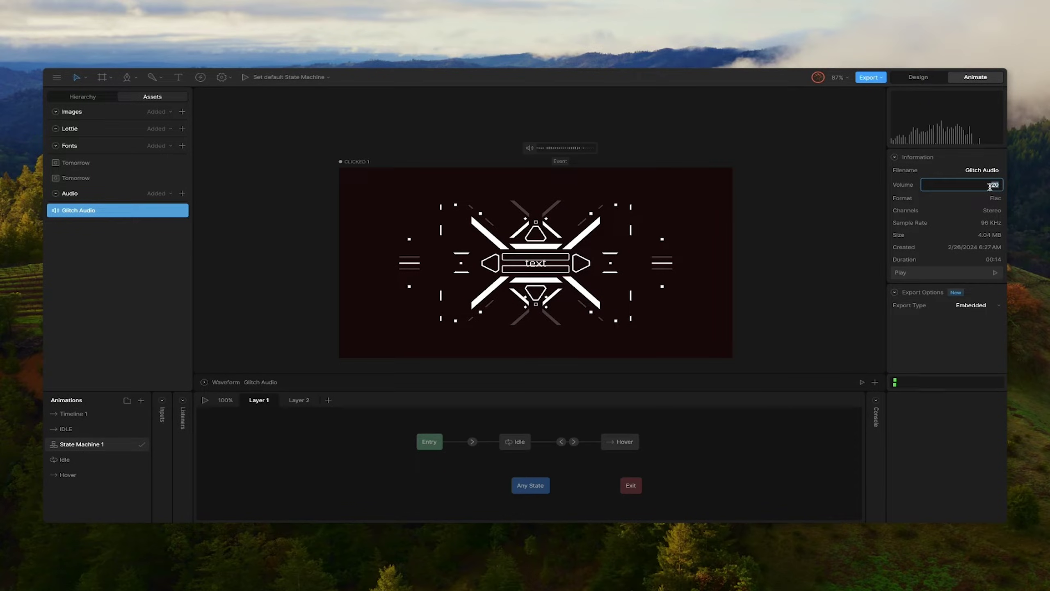
pyautogui.write('0')
pyautogui.press('Return')
pyautogui.click(995, 273)
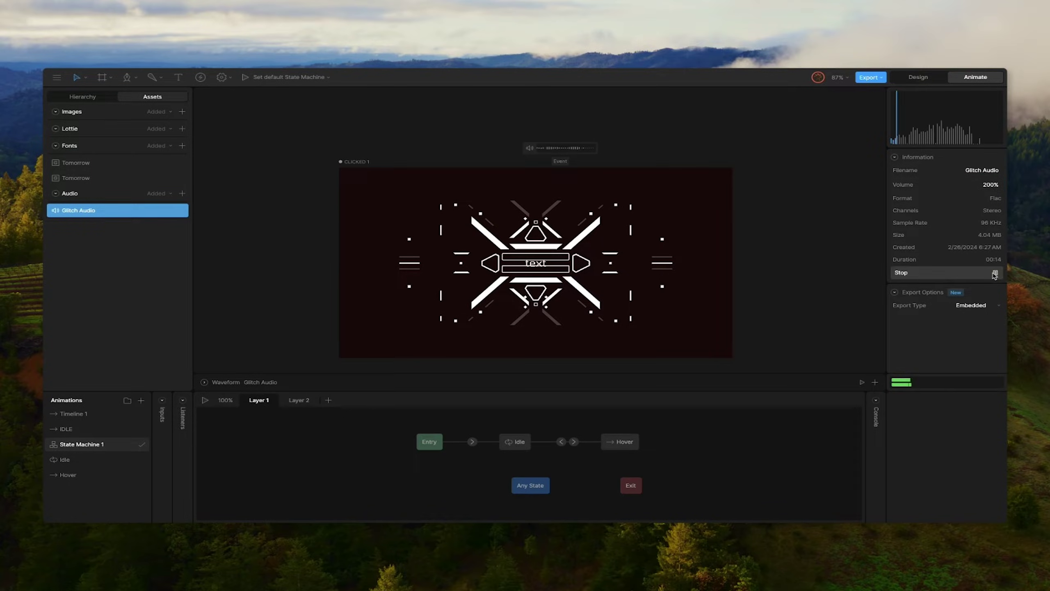
pyautogui.click(995, 273)
# Step: Set the Glitch Audio volume to 100%
pyautogui.click(987, 184)
pyautogui.write('100')
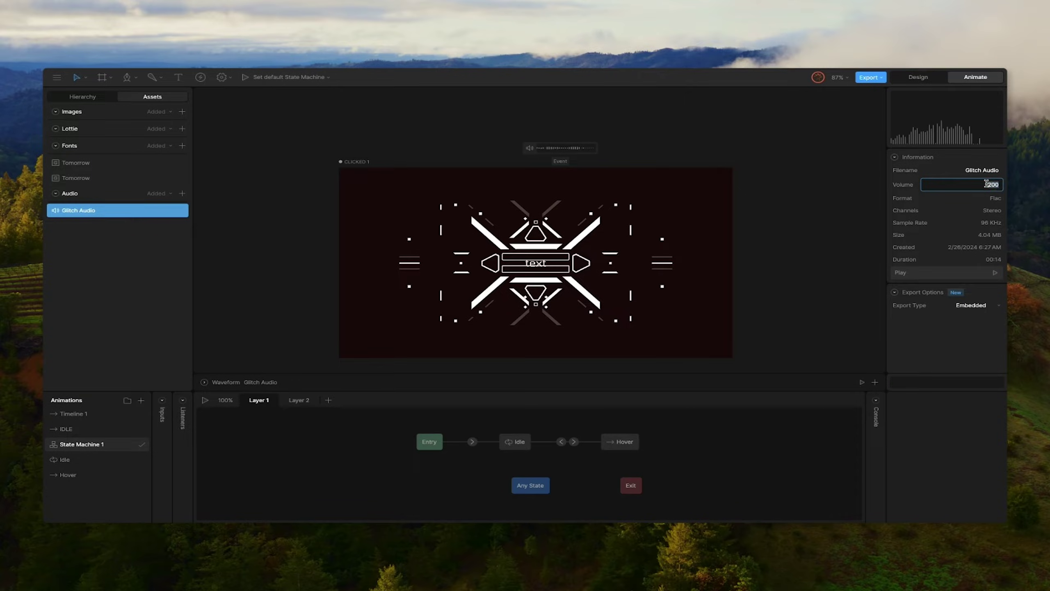
pyautogui.press('Return')
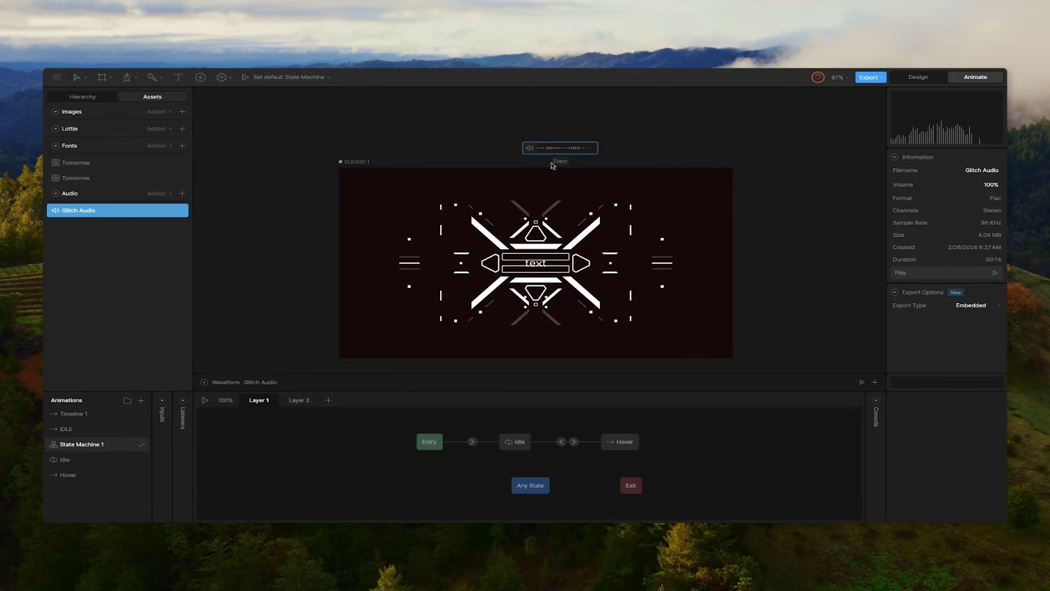
# Step: Select the artwork group on the artboard, preview the state machine, and stop playback
pyautogui.click(546, 269)
pyautogui.press('space')
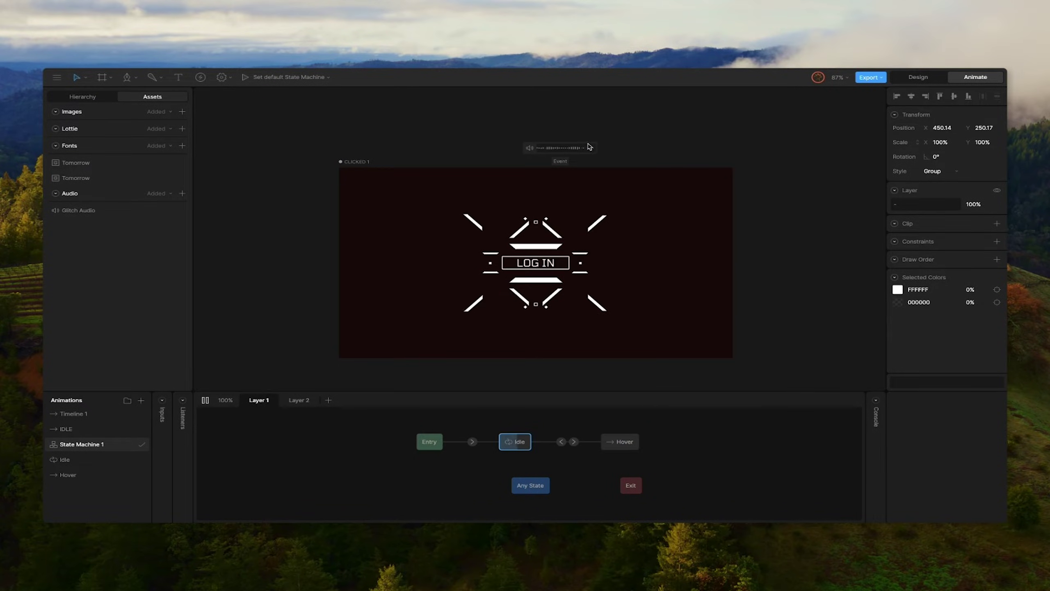
pyautogui.click(206, 400)
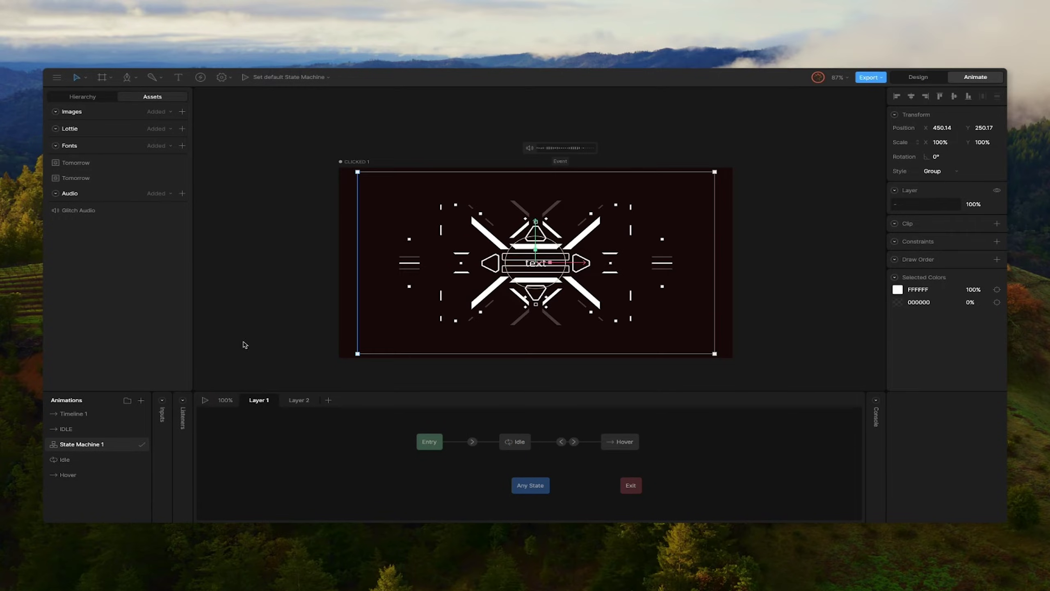
# Step: Open the Glitch Audio asset's waveform, play it, and select its opening section from 00:00 to 00:01
pyautogui.click(245, 327)
pyautogui.click(88, 212)
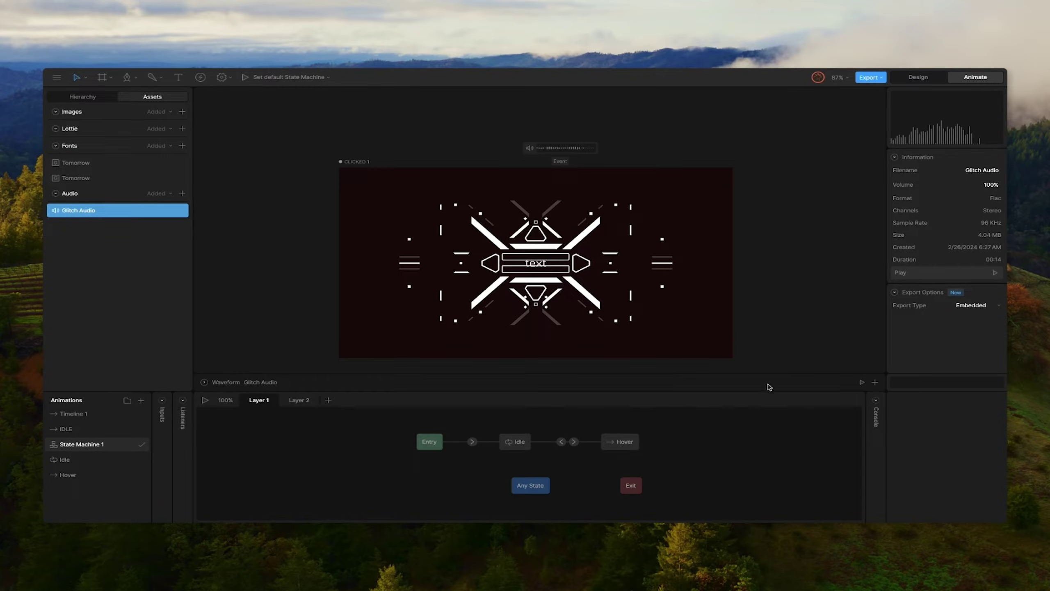
pyautogui.click(205, 383)
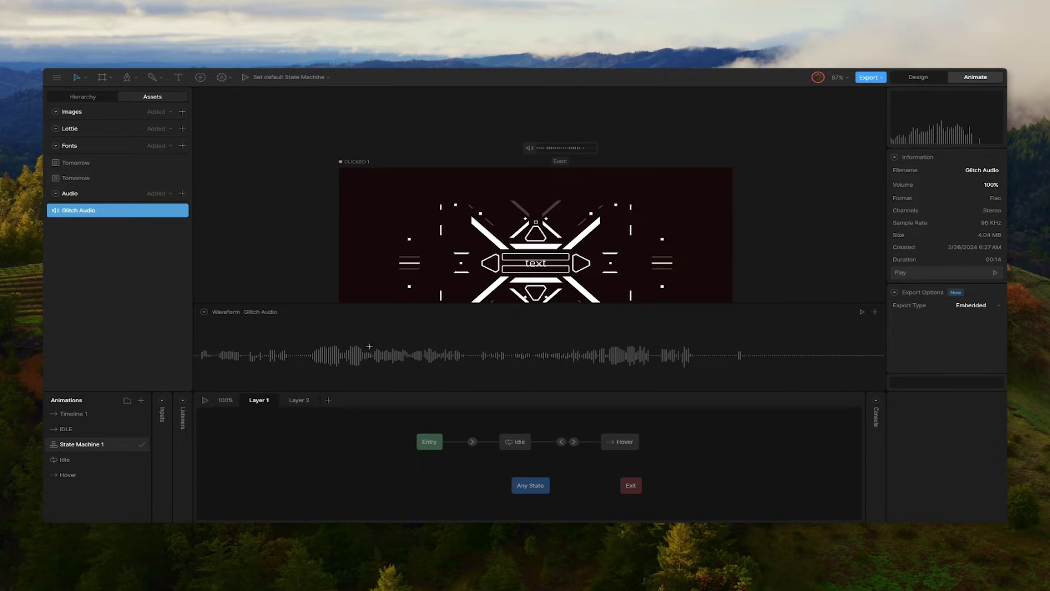
pyautogui.click(863, 312)
pyautogui.click(862, 312)
pyautogui.moveTo(248, 331); pyautogui.dragTo(176, 349)
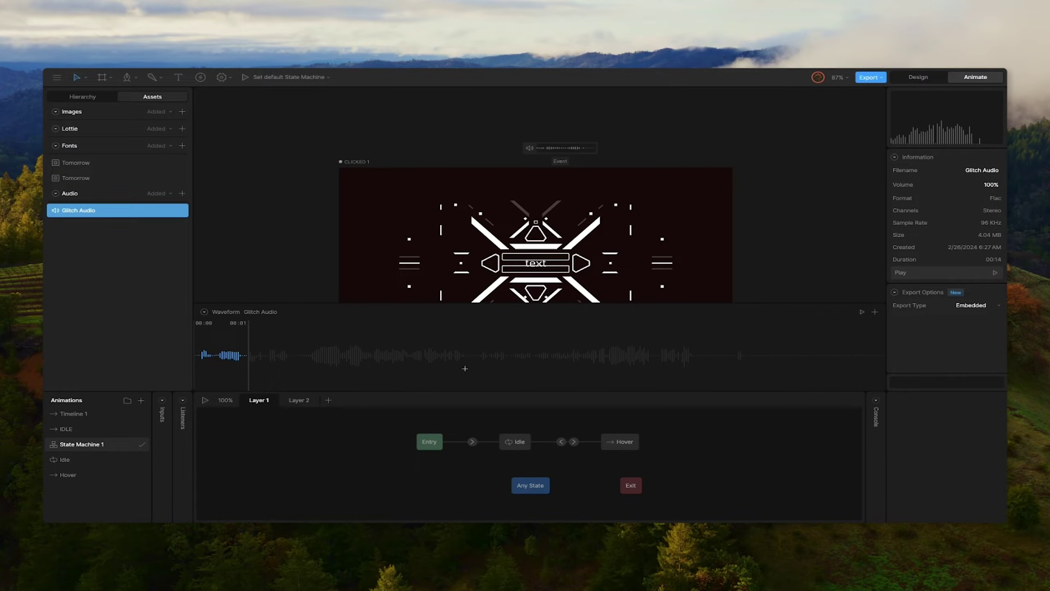
# Step: Play the selected waveform range, extend its end to 00:02, and play the longer range
pyautogui.click(862, 312)
pyautogui.moveTo(249, 344); pyautogui.dragTo(295, 345)
pyautogui.click(861, 312)
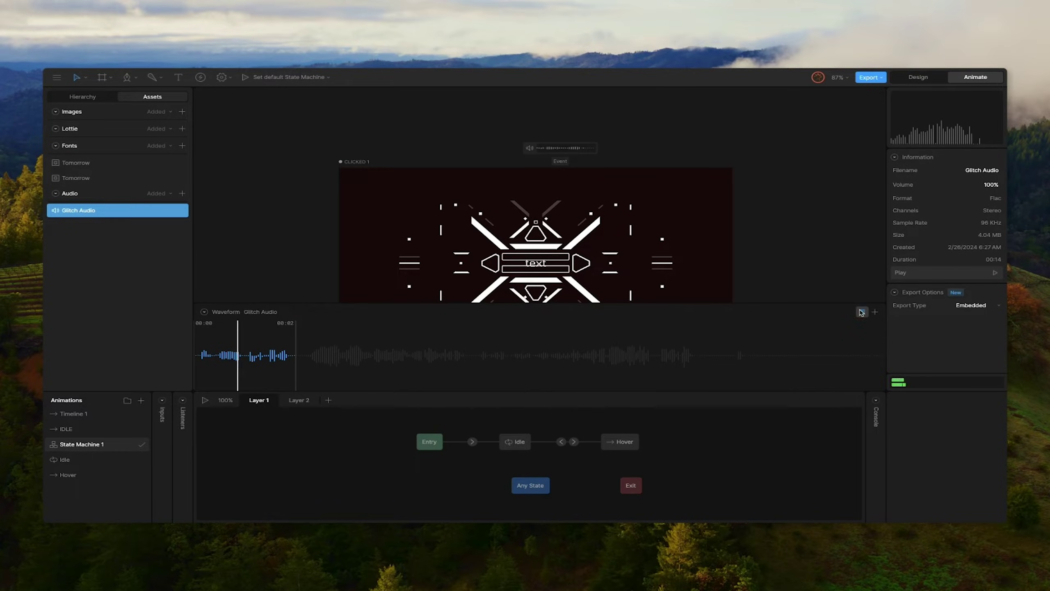
pyautogui.click(861, 312)
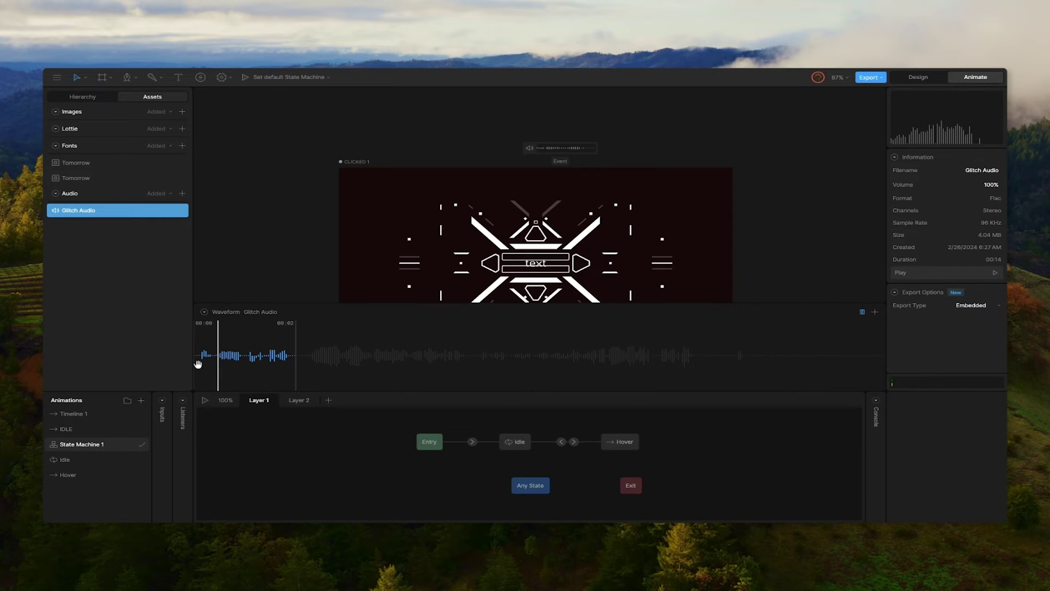
# Step: Shorten the Glitch Audio selection to end at 01.78, play it, and create an audio clip from it
pyautogui.moveTo(291, 340); pyautogui.dragTo(247, 343)
pyautogui.click(861, 312)
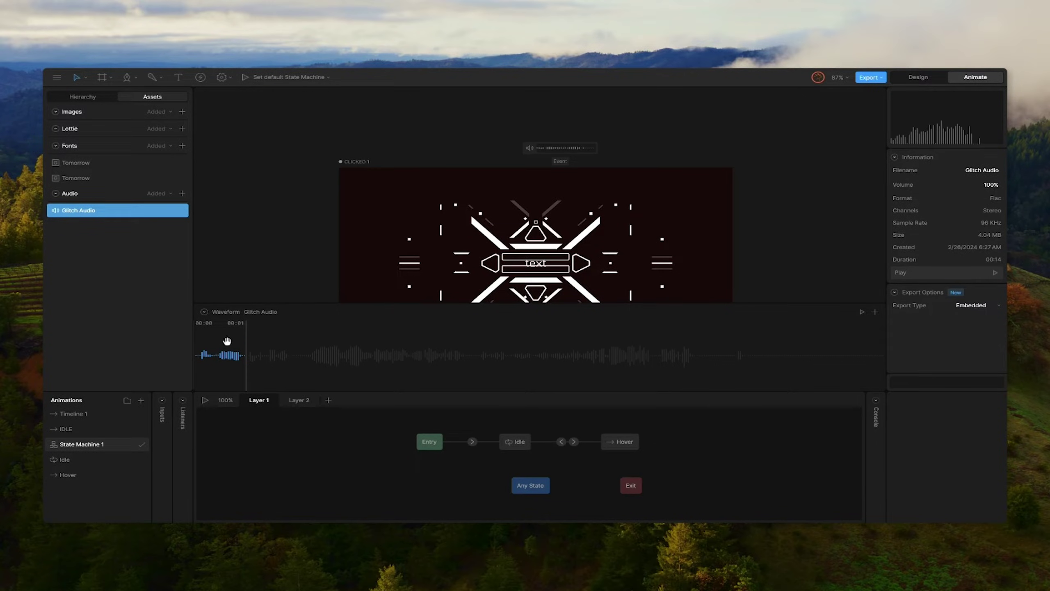
pyautogui.click(875, 312)
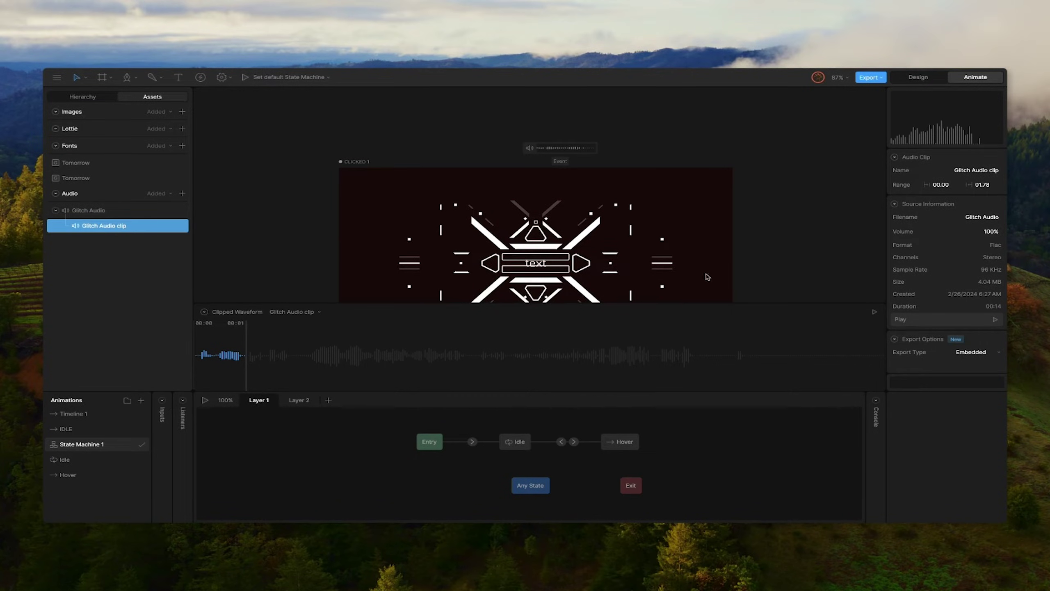
# Step: Run the state machine to review the LOG IN interface, reselect the Glitch Audio asset, and stop the preview
pyautogui.click(695, 226)
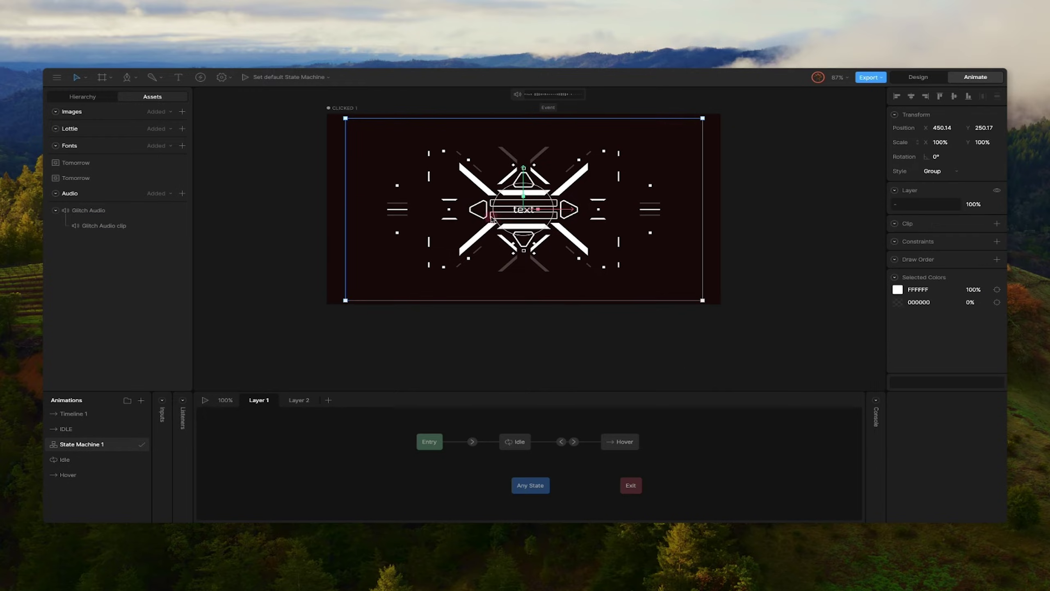
pyautogui.press('space')
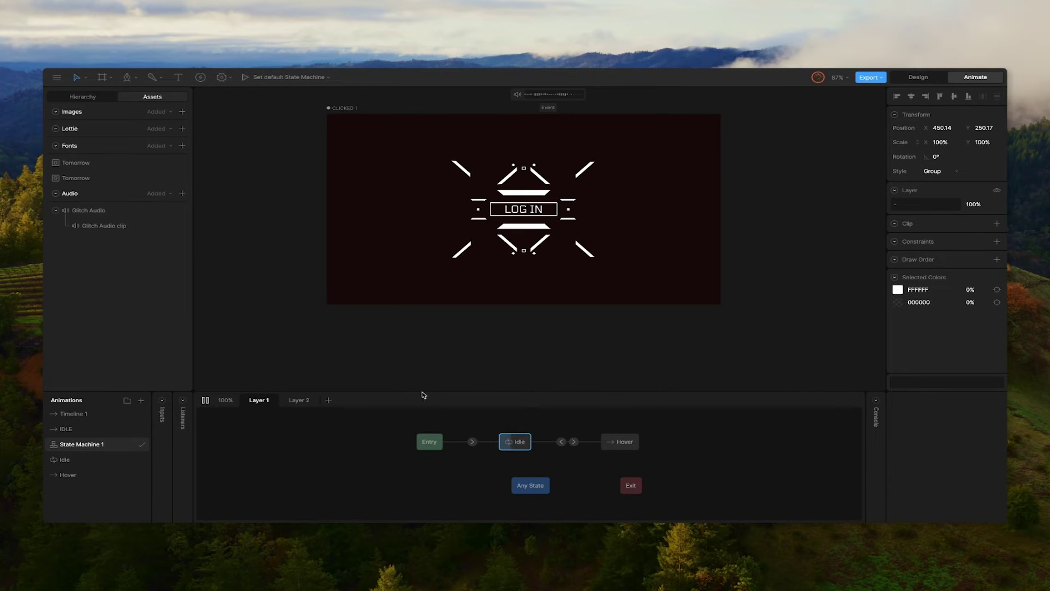
pyautogui.click(119, 211)
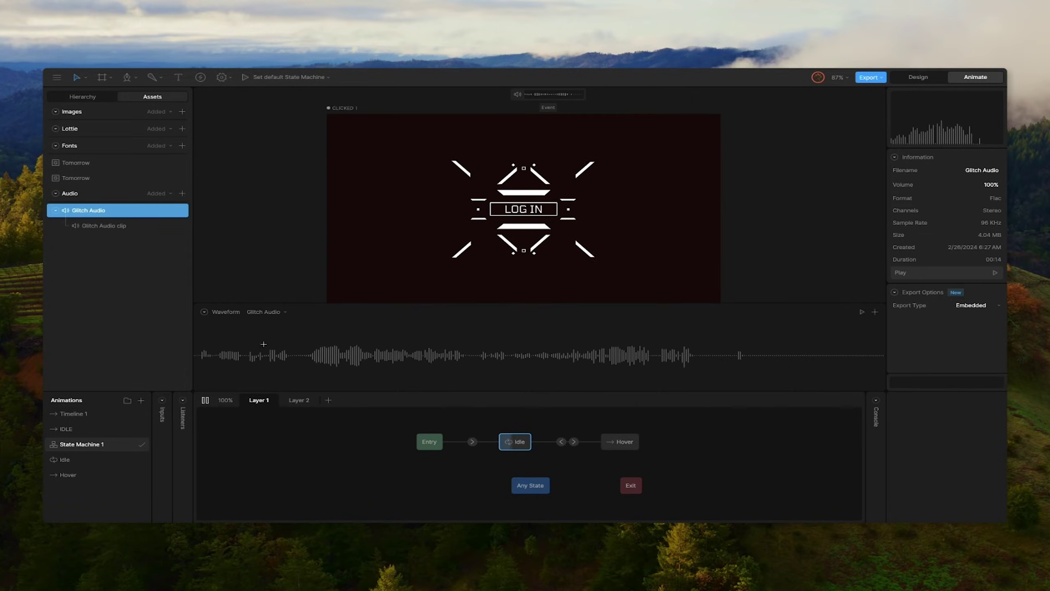
pyautogui.click(206, 400)
# Step: Select the Glitch Audio waveform section from 05.731 to 06.960, play it, and create a second audio clip
pyautogui.moveTo(474, 337); pyautogui.dragTo(531, 366)
pyautogui.click(206, 400)
pyautogui.click(205, 401)
pyautogui.click(862, 312)
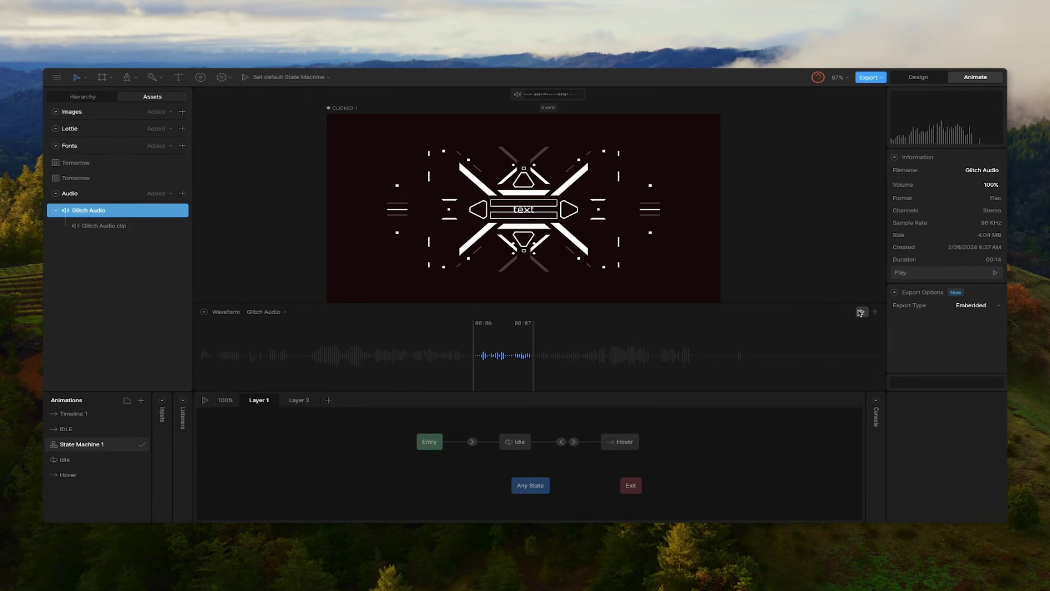
pyautogui.click(875, 312)
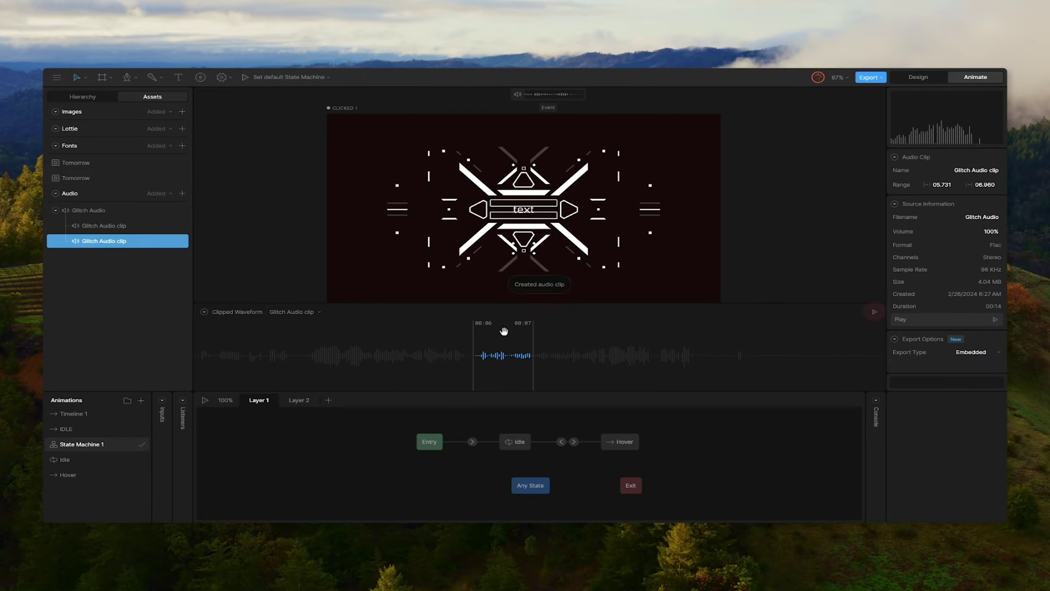
# Step: Rename the two Glitch Audio clips as Clip 1 and Clip 2
pyautogui.click(104, 228)
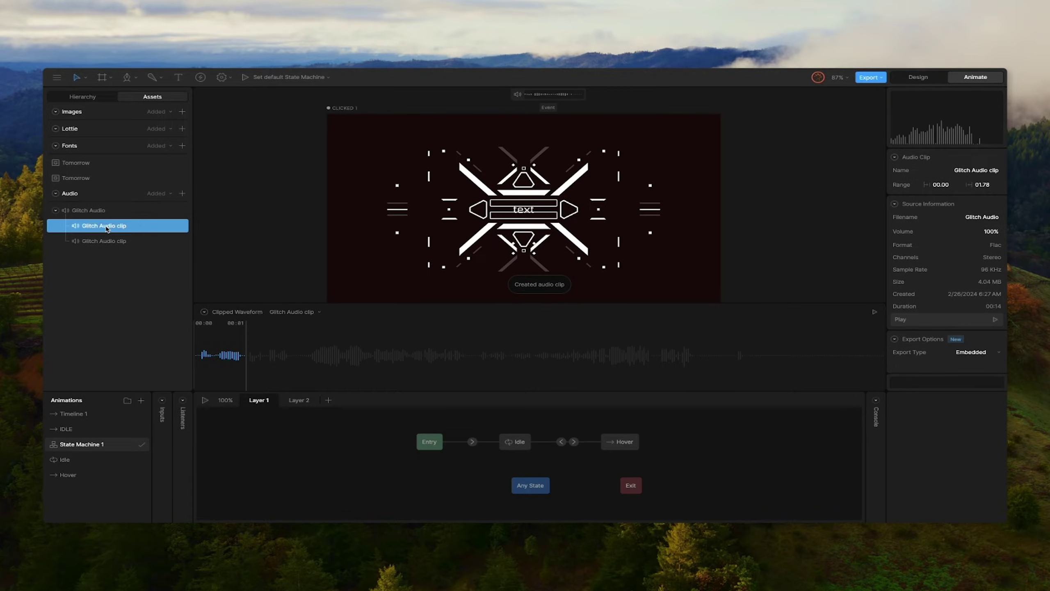
pyautogui.doubleClick(156, 231)
pyautogui.write('Cli')
pyautogui.press('Return')
pyautogui.click(108, 242)
pyautogui.doubleClick(108, 241)
pyautogui.write('Clip')
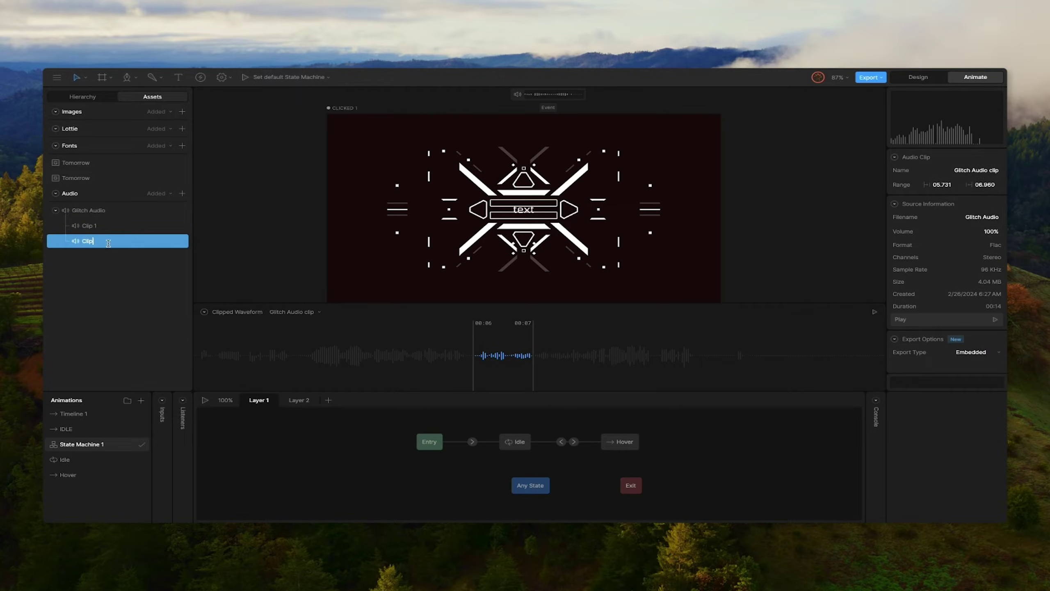
pyautogui.click(306, 249)
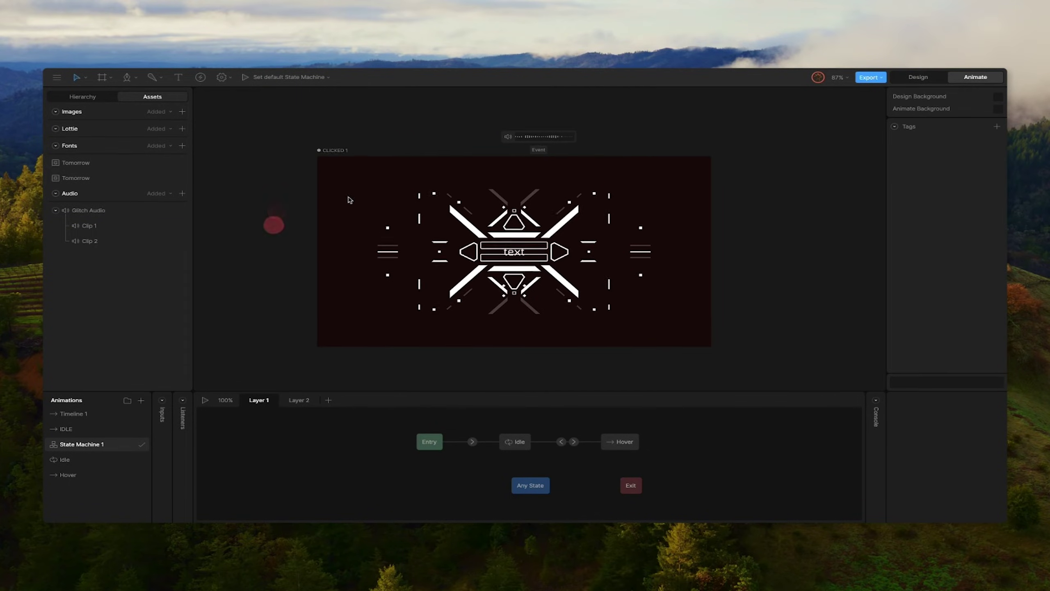
# Step: Replace the existing audio event above the artboard with two audio events made from Clip 1 and Clip 2
pyautogui.click(543, 139)
pyautogui.press('Delete')
pyautogui.moveTo(110, 224); pyautogui.dragTo(485, 114)
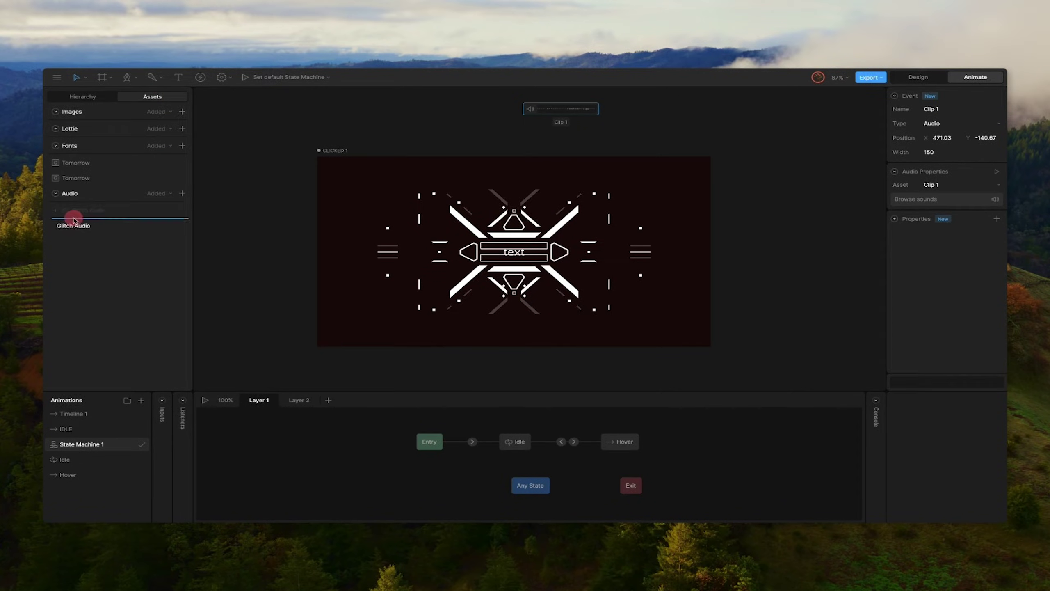
pyautogui.click(55, 210)
pyautogui.moveTo(87, 239); pyautogui.dragTo(560, 140)
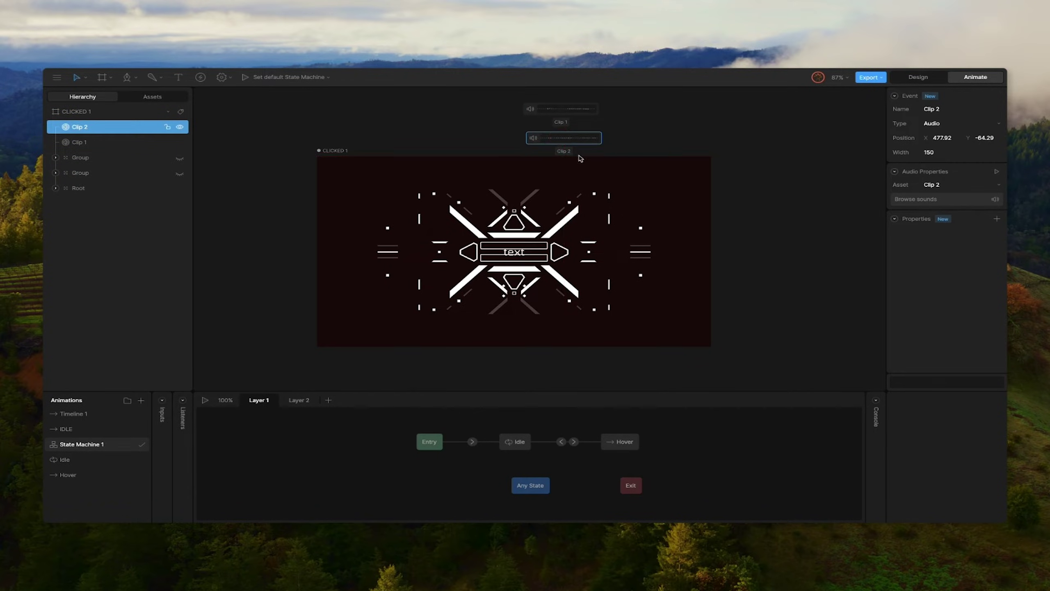
pyautogui.scroll(1, 676, 131)
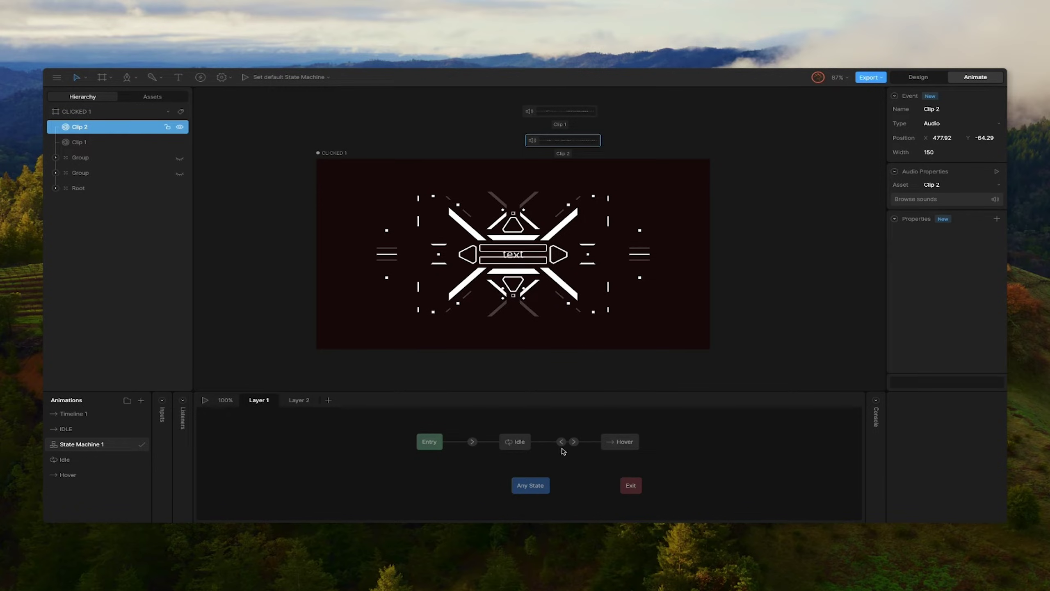
# Step: Key Clip 1's Play Audio at the start of the Idle timeline and play the animation
pyautogui.click(524, 443)
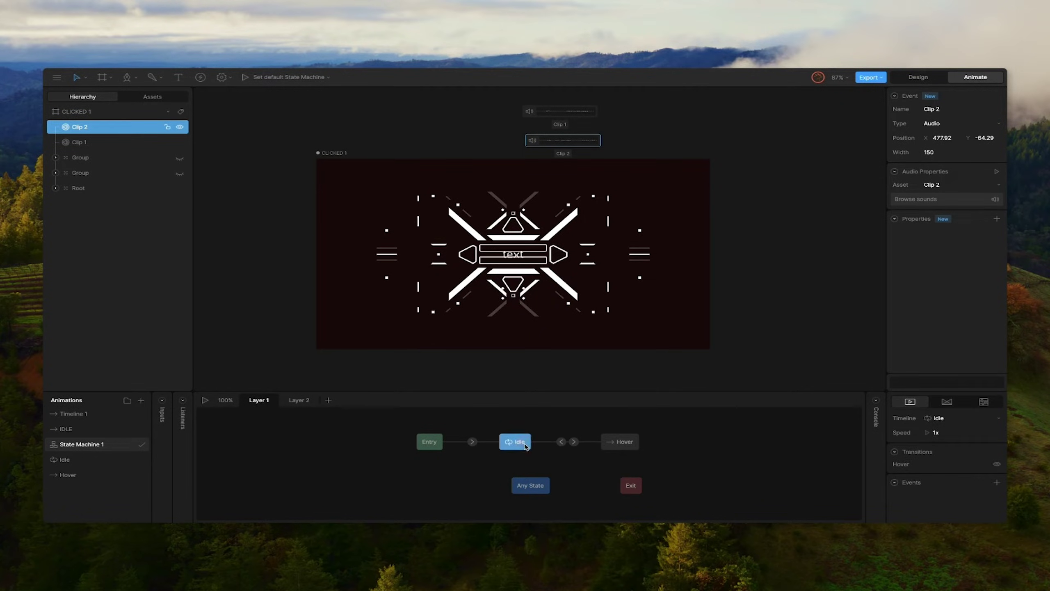
pyautogui.doubleClick(524, 444)
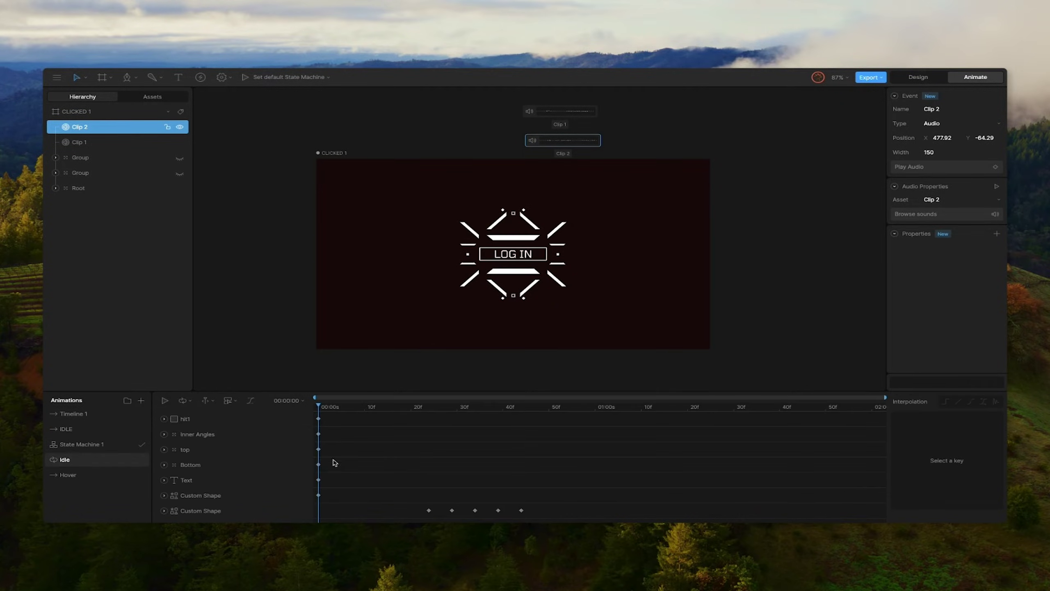
pyautogui.click(562, 110)
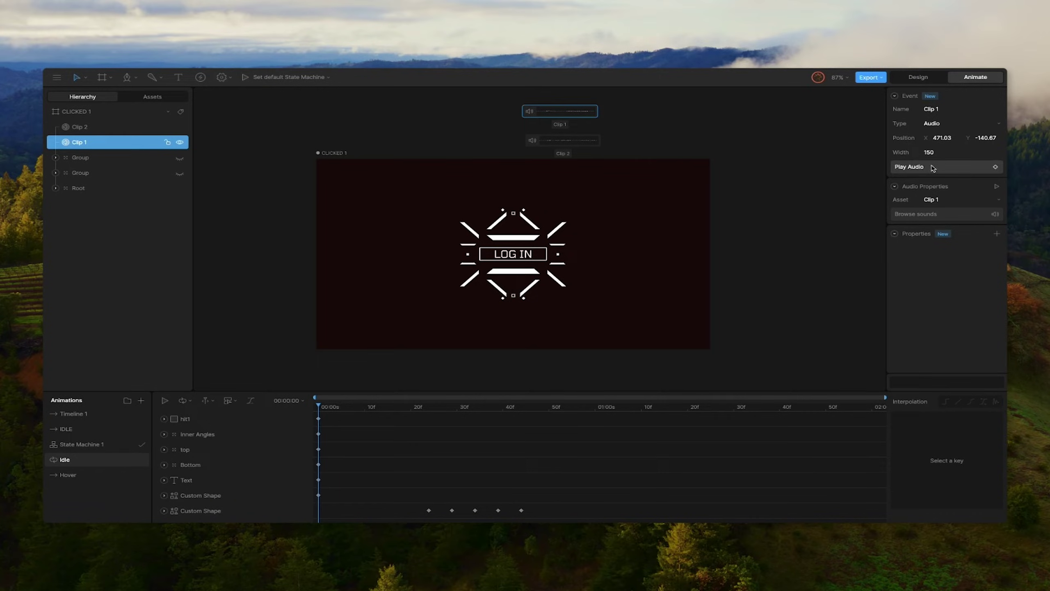
pyautogui.click(911, 167)
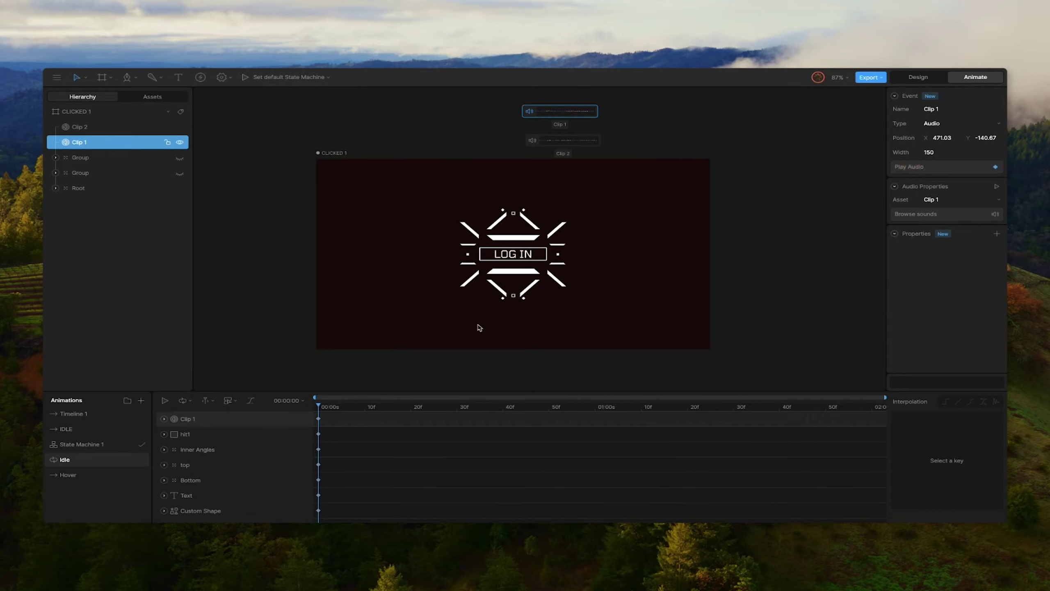
pyautogui.click(165, 401)
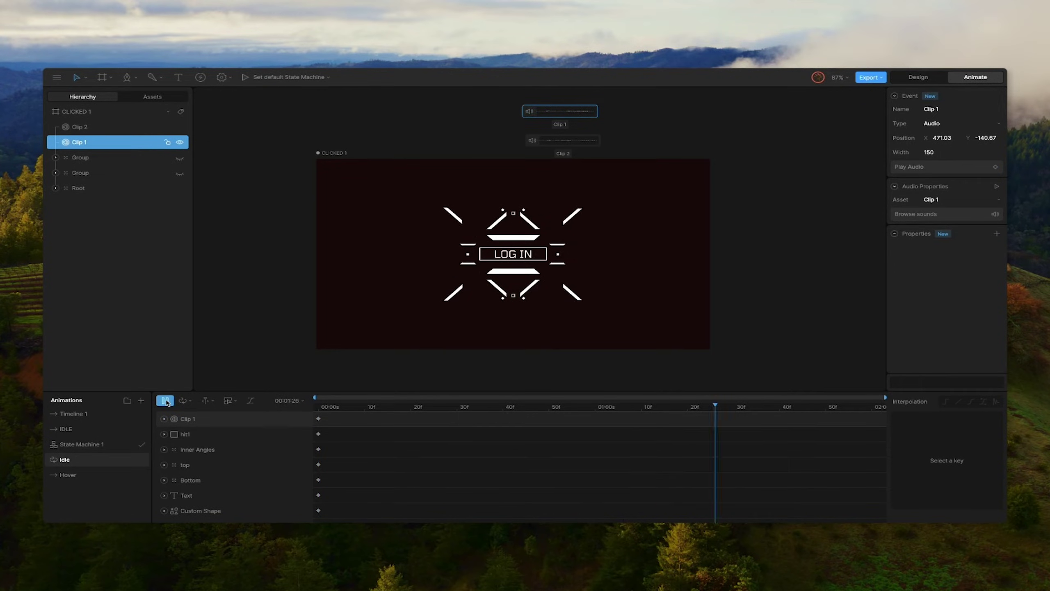
pyautogui.click(166, 401)
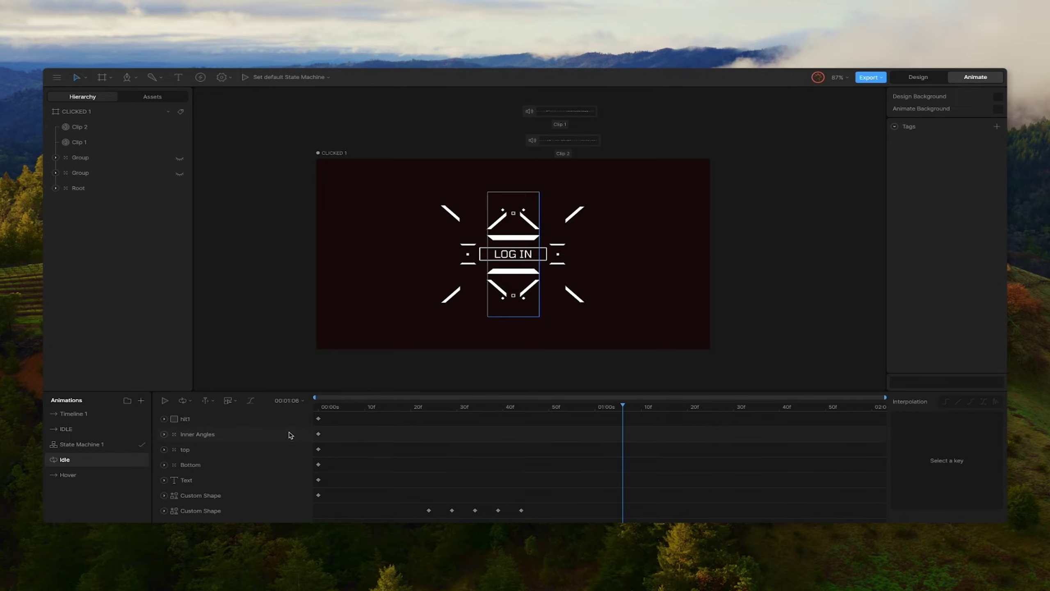
# Step: In State Machine 1, set the Idle-to-Hover transition to fire the Clip 1 event at Start
pyautogui.click(83, 444)
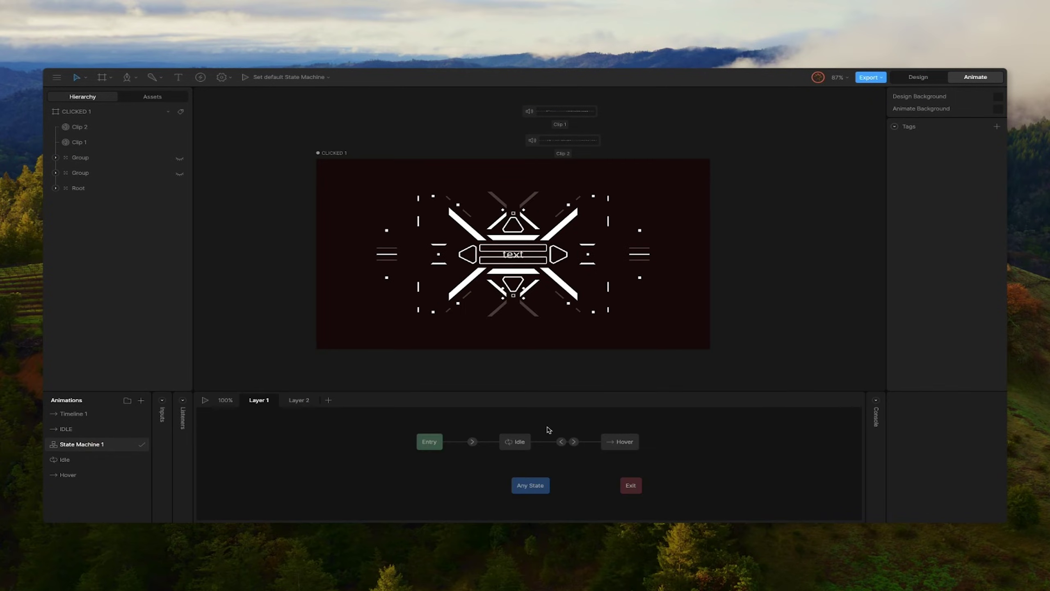
pyautogui.click(562, 441)
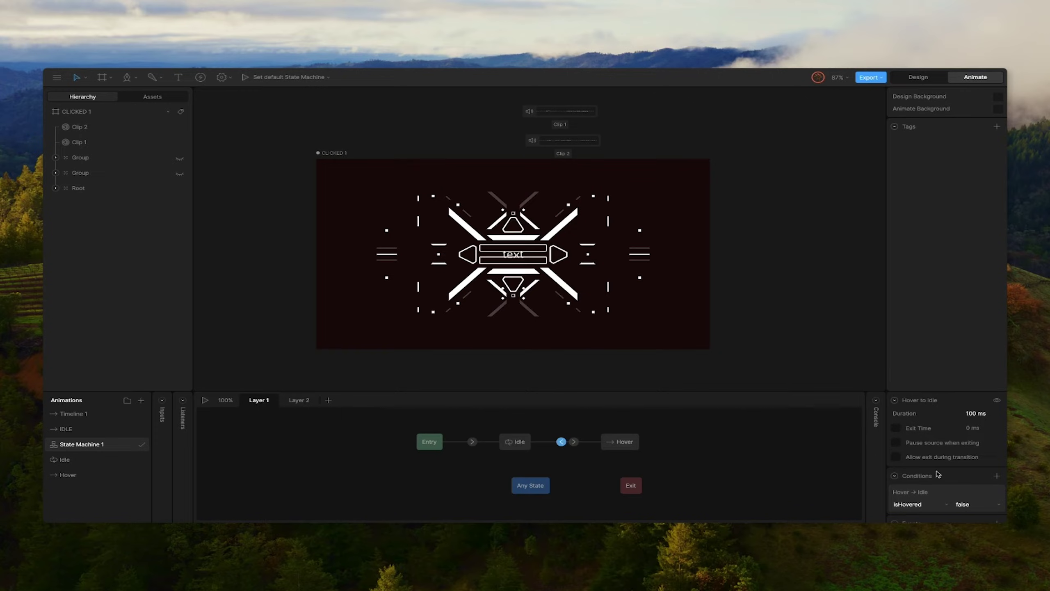
pyautogui.scroll(-4, 942, 471)
pyautogui.scroll(3, 935, 459)
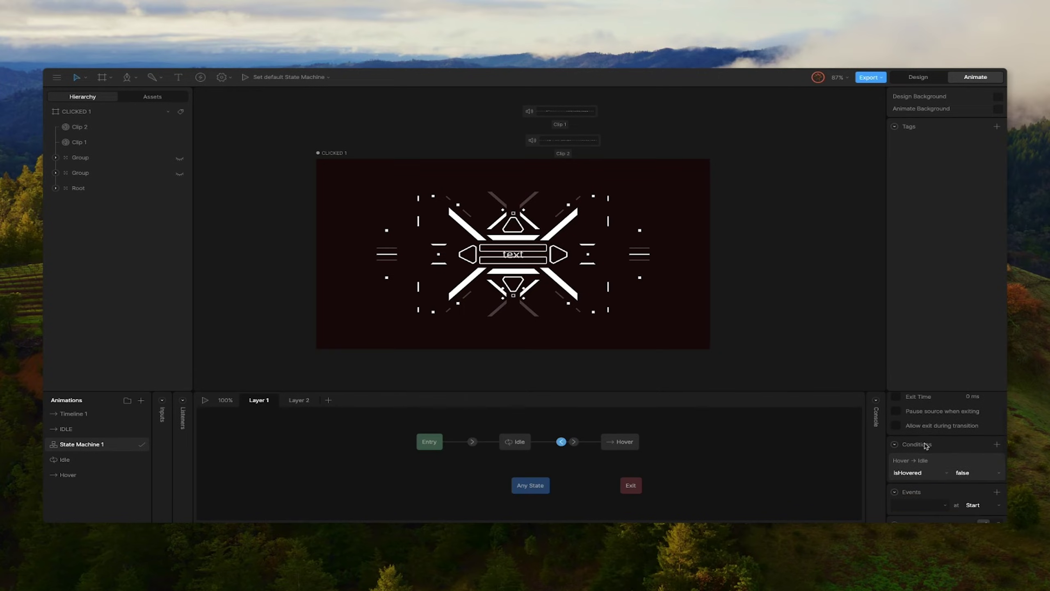
pyautogui.click(574, 442)
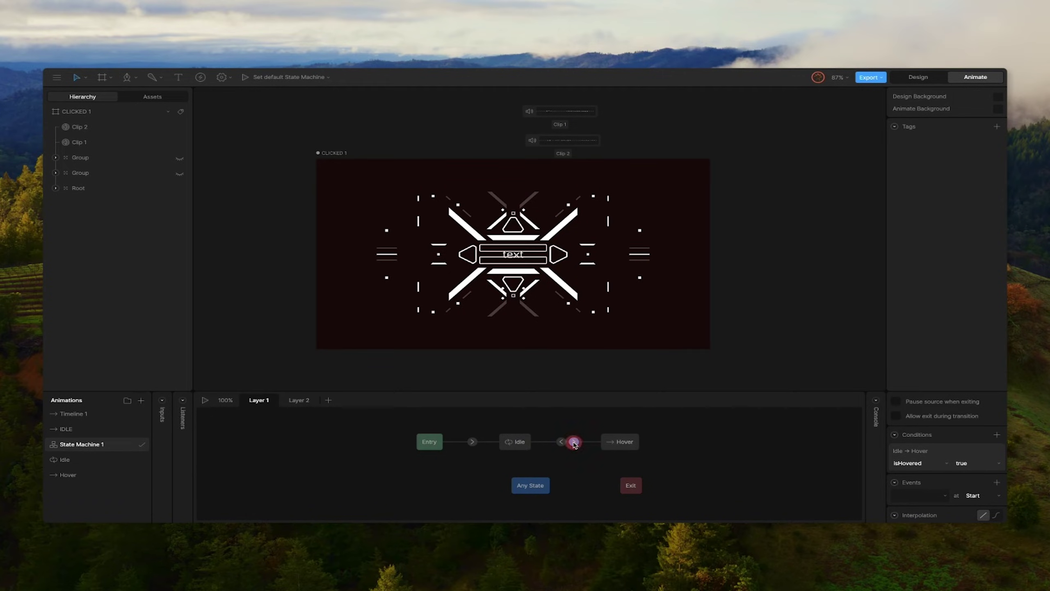
pyautogui.click(945, 496)
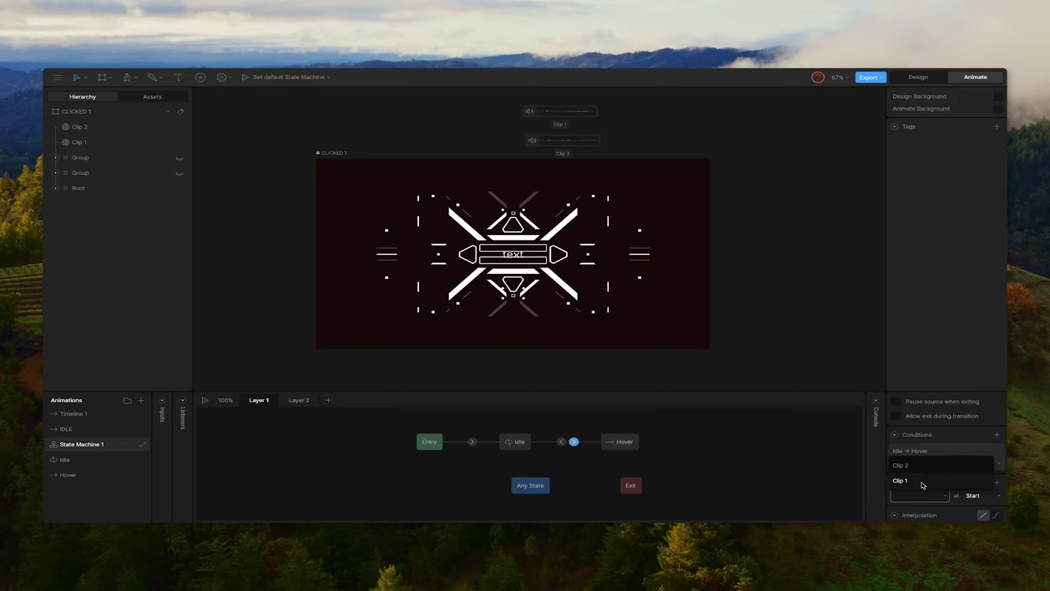
pyautogui.click(924, 481)
# Step: Set the Hover-to-Idle transition to fire the Clip 2 event at Start, and preview the state machine
pyautogui.click(561, 442)
pyautogui.click(917, 499)
pyautogui.click(906, 467)
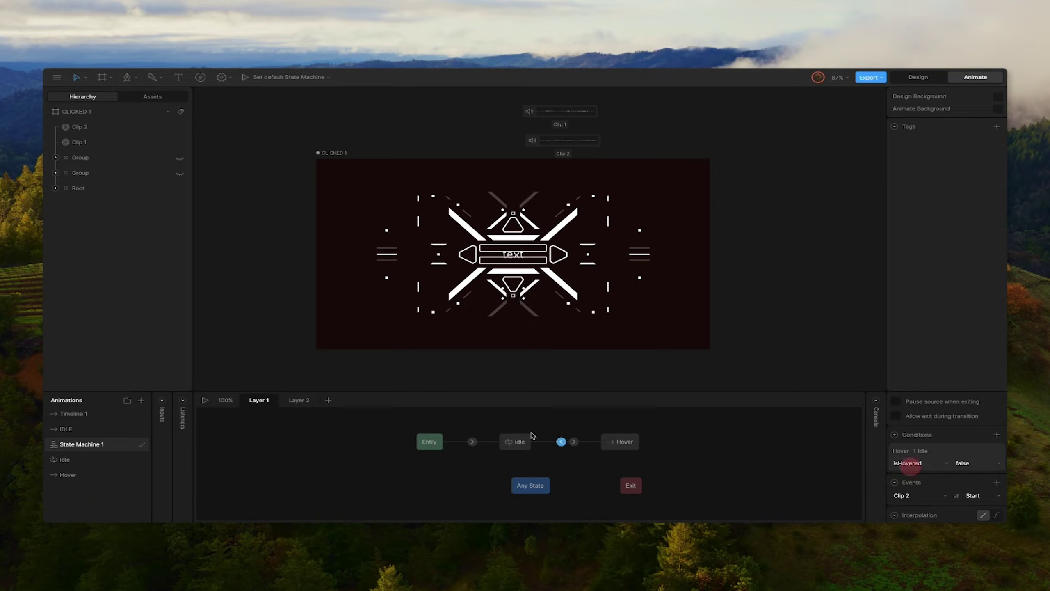
pyautogui.click(207, 400)
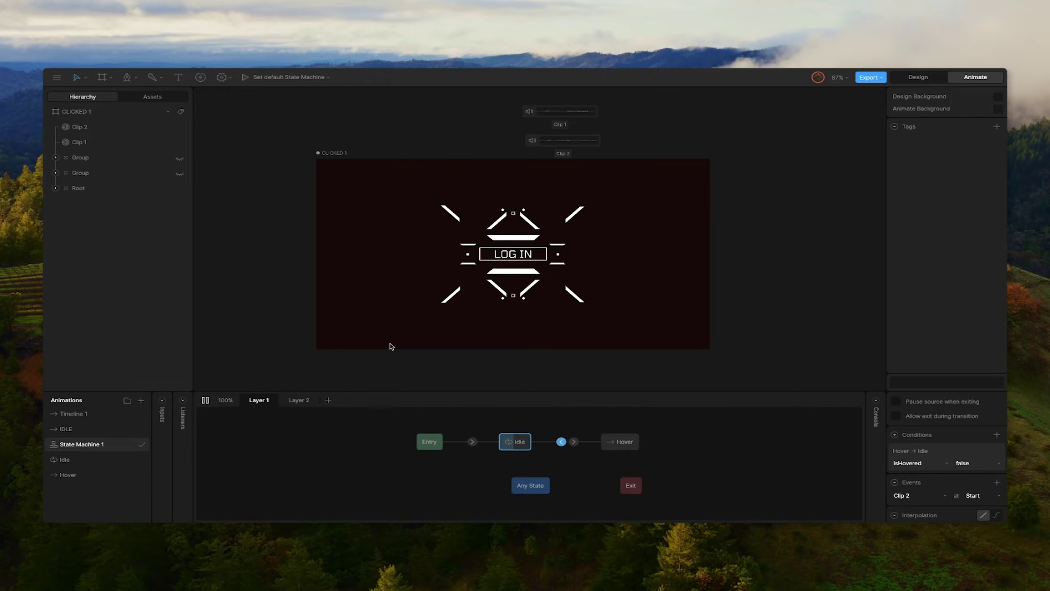
pyautogui.click(205, 400)
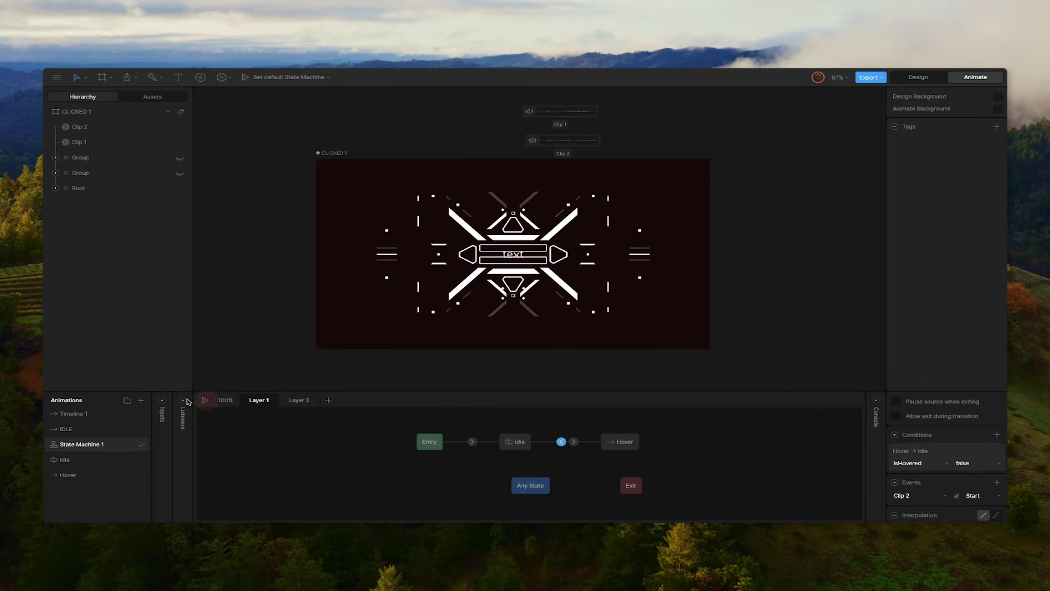
# Step: Delete the Group listener from State Machine 1 and check the settings of the two hit1 listeners
pyautogui.click(183, 400)
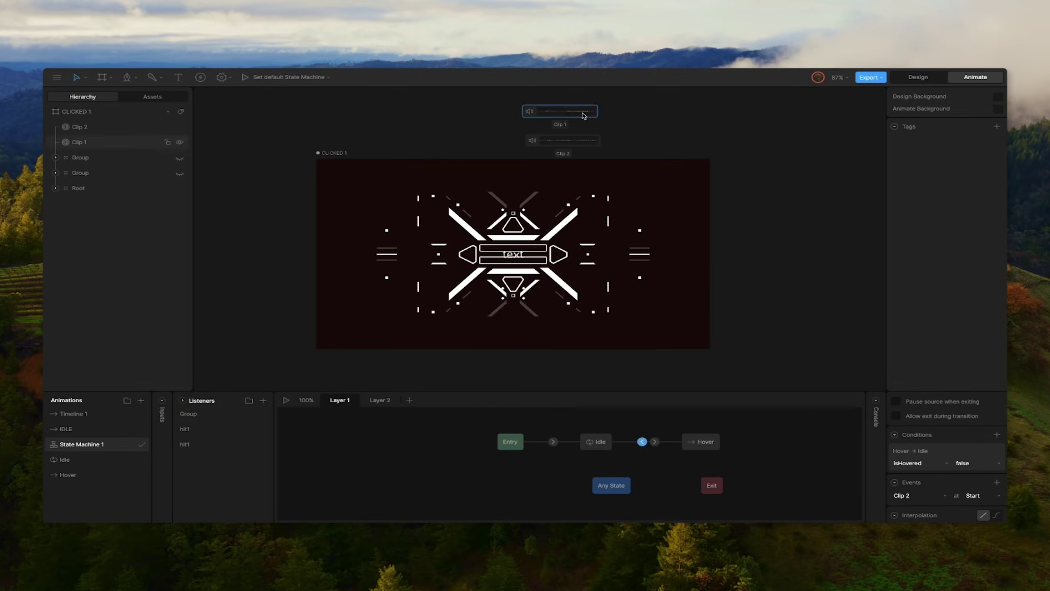
pyautogui.click(226, 416)
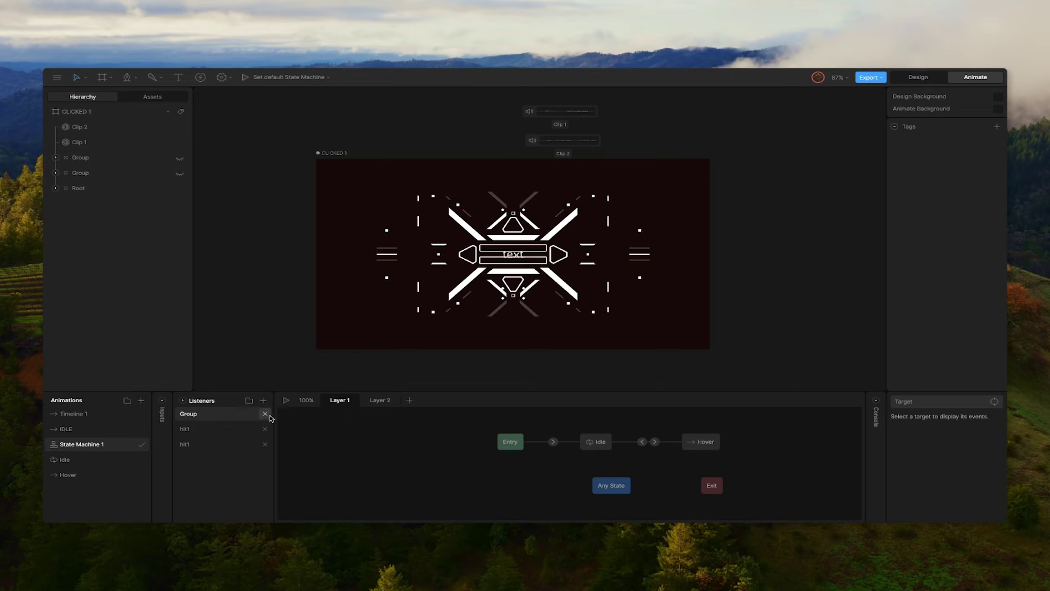
pyautogui.click(265, 415)
pyautogui.click(214, 414)
pyautogui.click(211, 428)
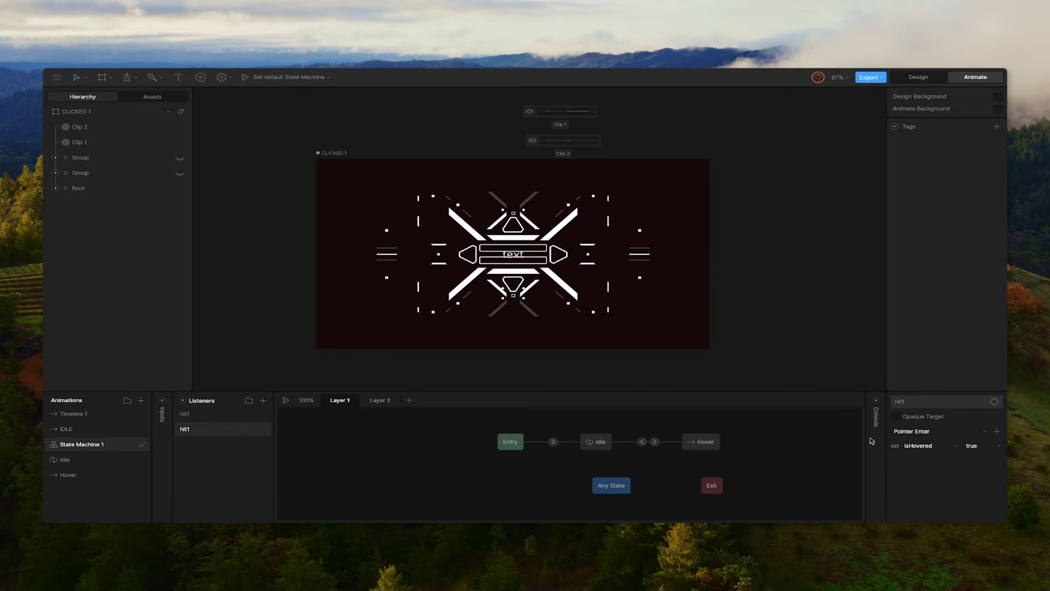
# Step: Add a report event action for Clip 1 to the hit1 listener that reacts to Pointer Enter
pyautogui.click(645, 440)
pyautogui.click(187, 429)
pyautogui.click(997, 432)
pyautogui.click(967, 491)
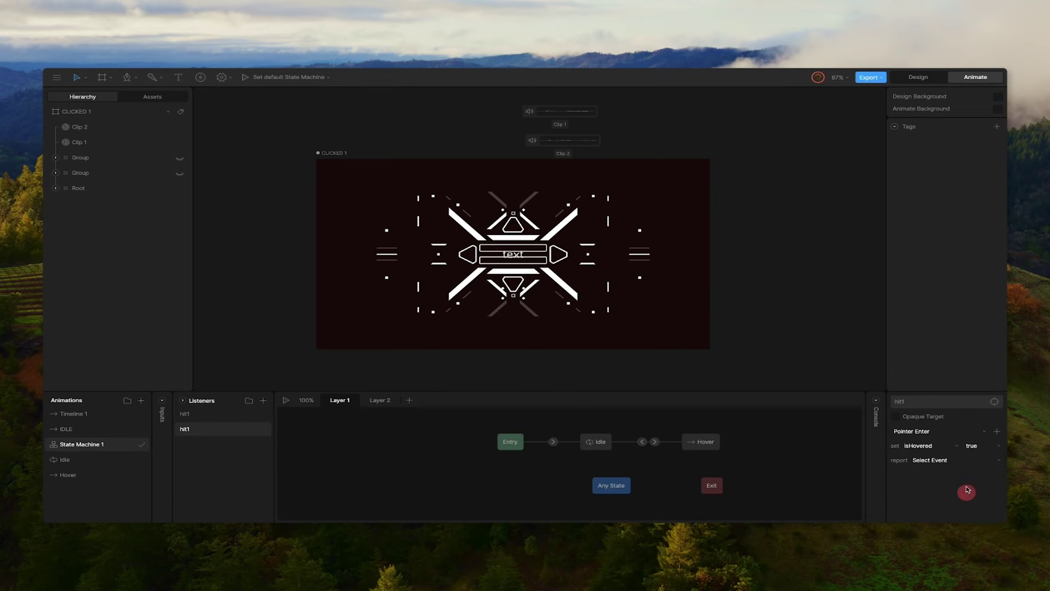
pyautogui.click(945, 461)
pyautogui.click(943, 492)
# Step: Add a report event action for Clip 2 to the hit1 listener that reacts to Pointer Exit
pyautogui.click(216, 413)
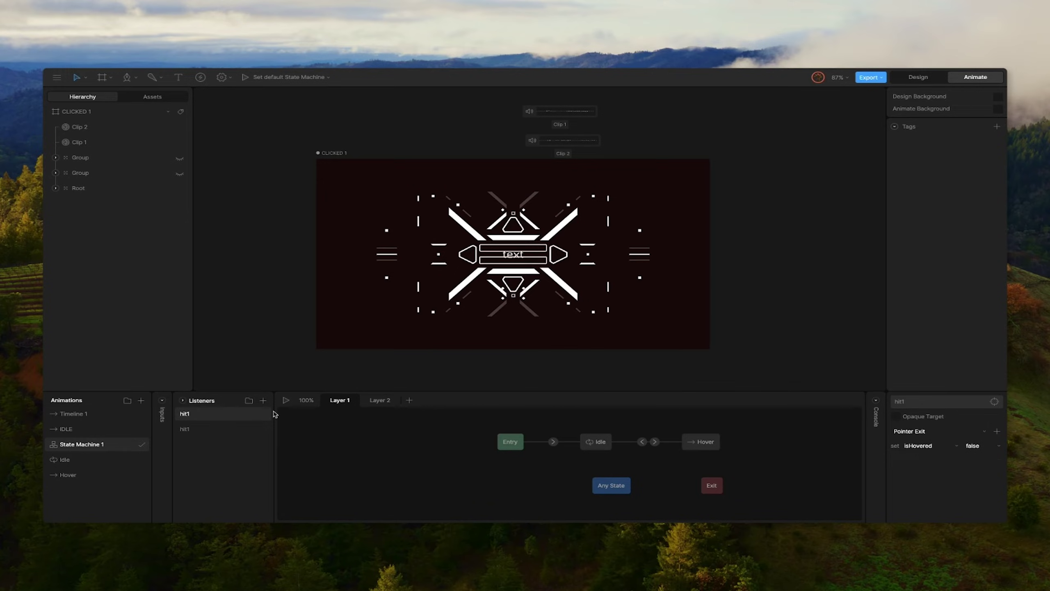
pyautogui.click(997, 432)
pyautogui.click(973, 492)
pyautogui.click(944, 460)
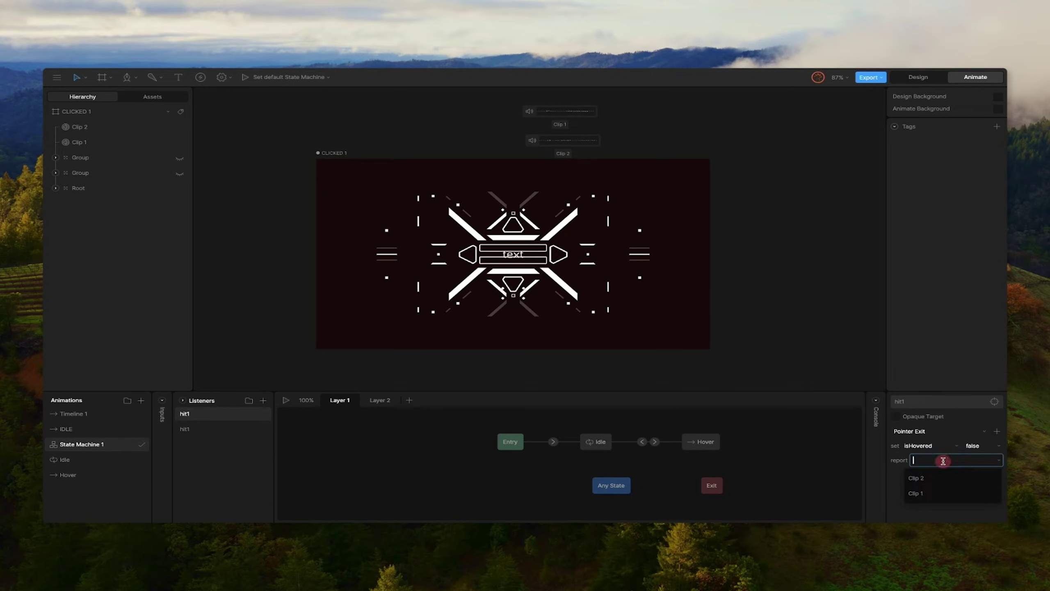
pyautogui.click(925, 479)
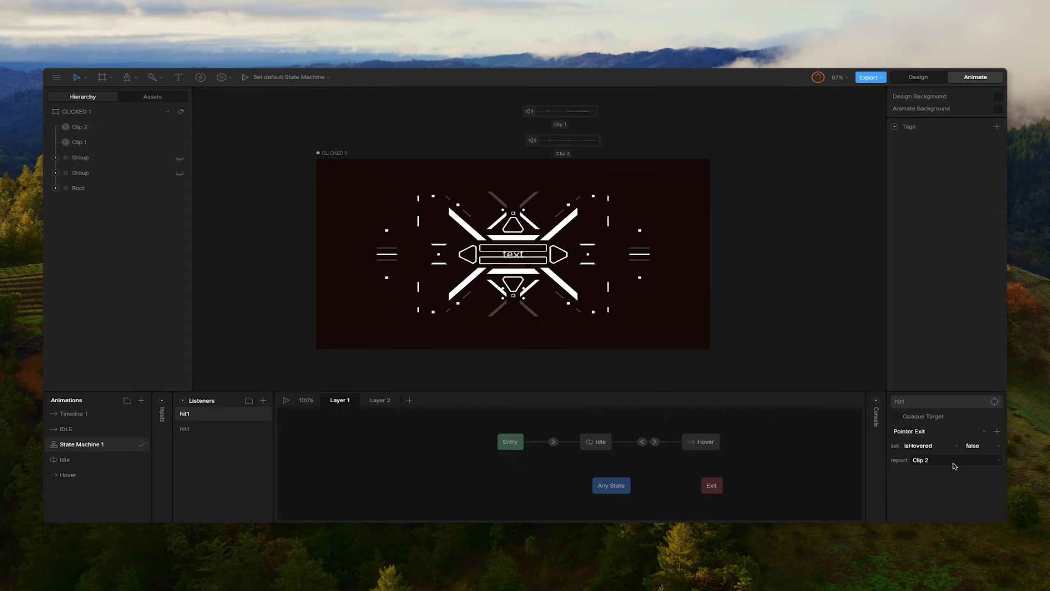
# Step: Remove the audio events from both transitions between Idle and Hover, and preview the state machine with the listener-driven sounds
pyautogui.click(642, 442)
pyautogui.scroll(-3, 925, 471)
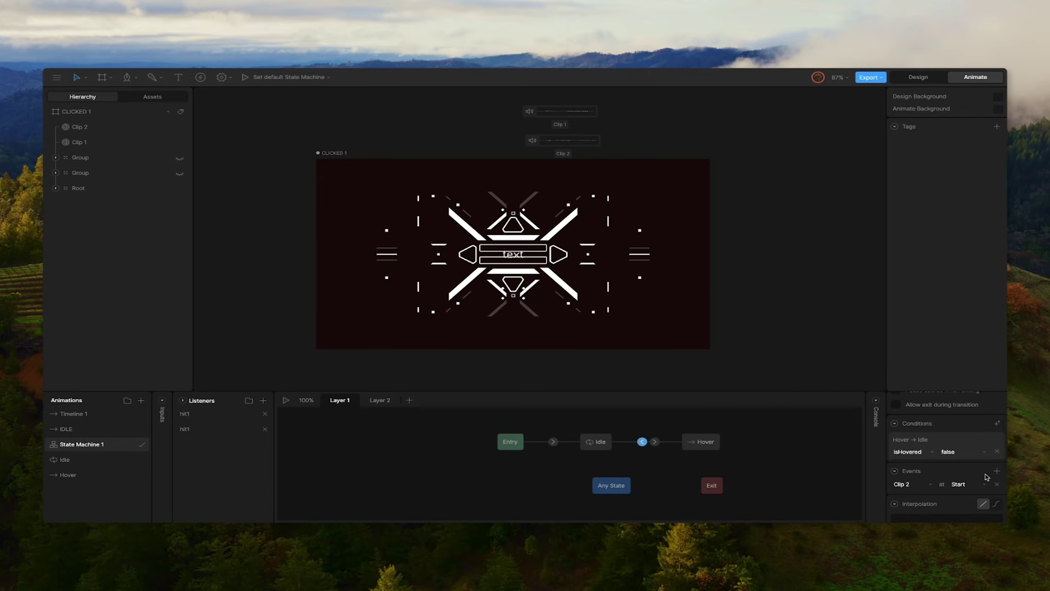
pyautogui.click(655, 443)
pyautogui.click(286, 400)
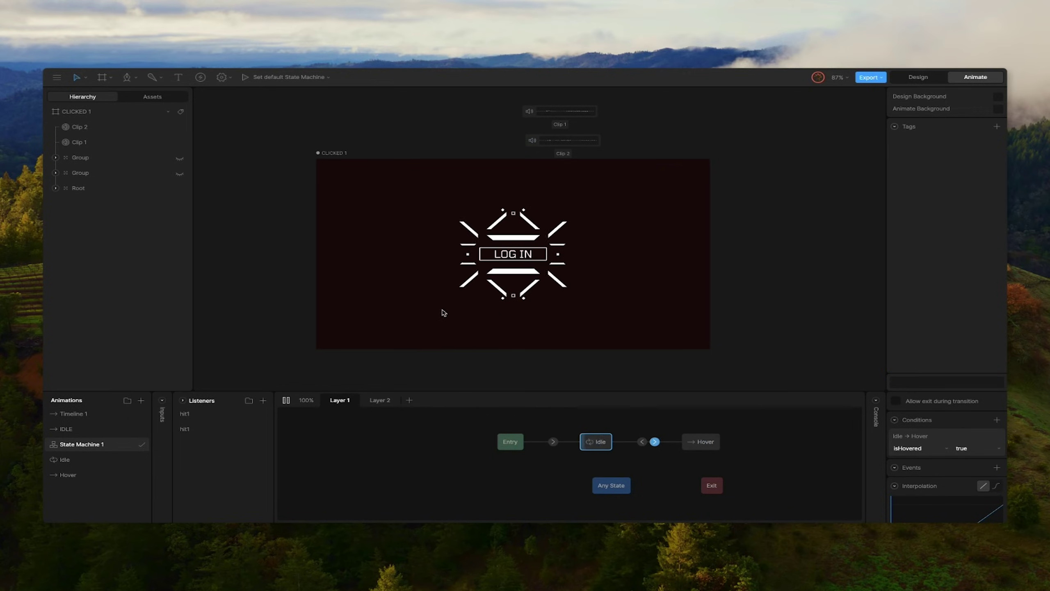
pyautogui.click(286, 400)
pyautogui.press('space')
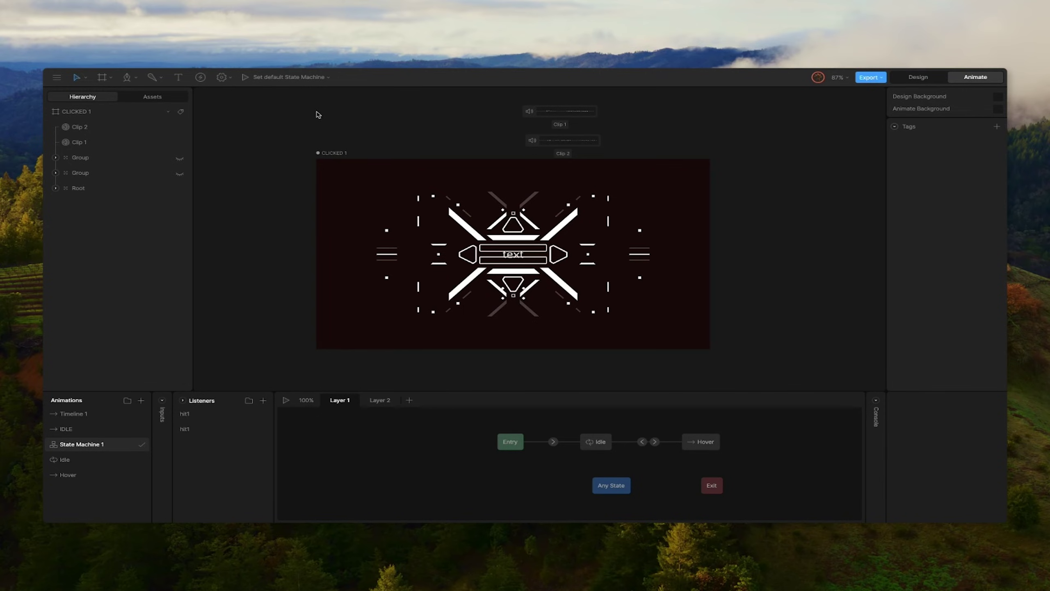
# Step: Import FUI1.wav and FUI2.wav from the FUI folder into the file's audio assets
pyautogui.click(161, 99)
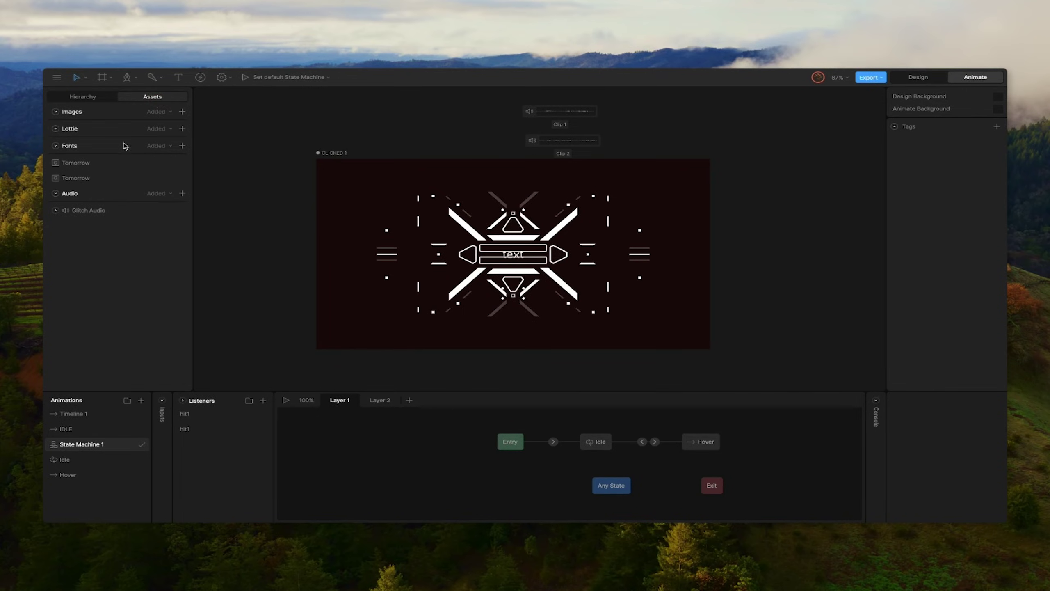
pyautogui.click(182, 193)
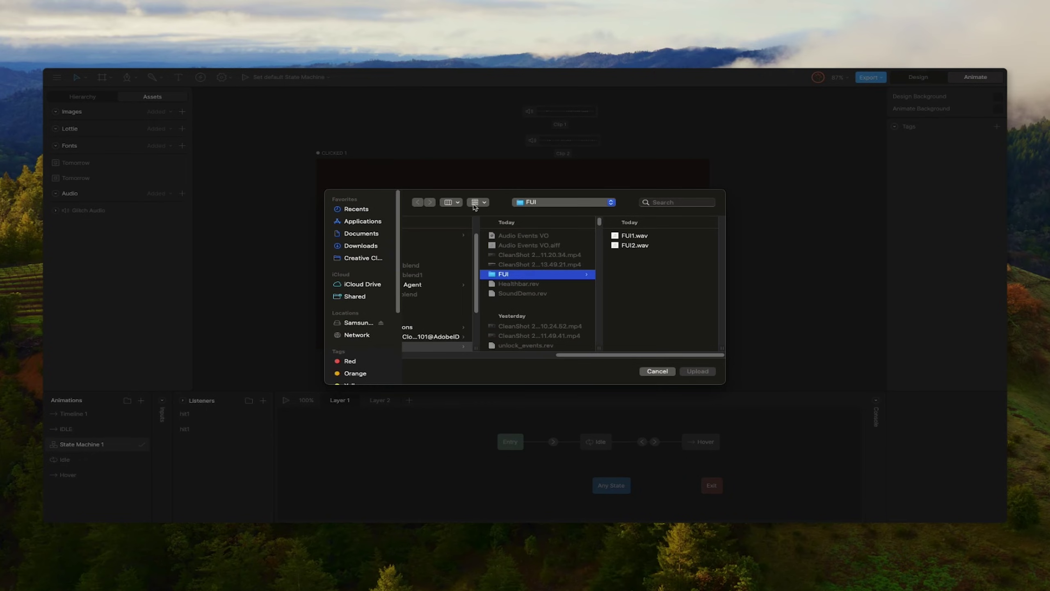
pyautogui.moveTo(663, 272); pyautogui.dragTo(637, 236)
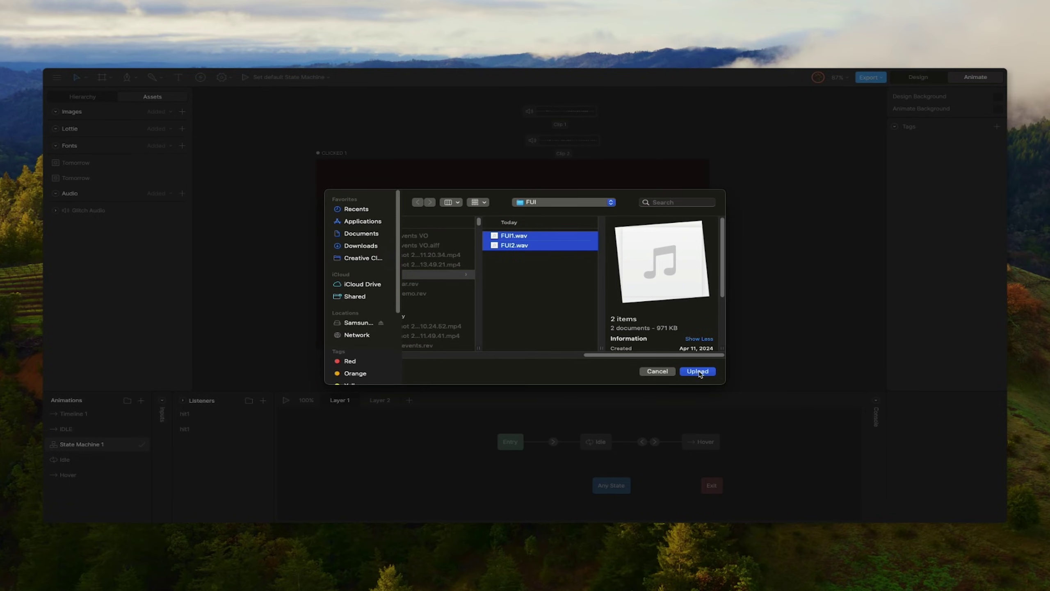
pyautogui.click(699, 371)
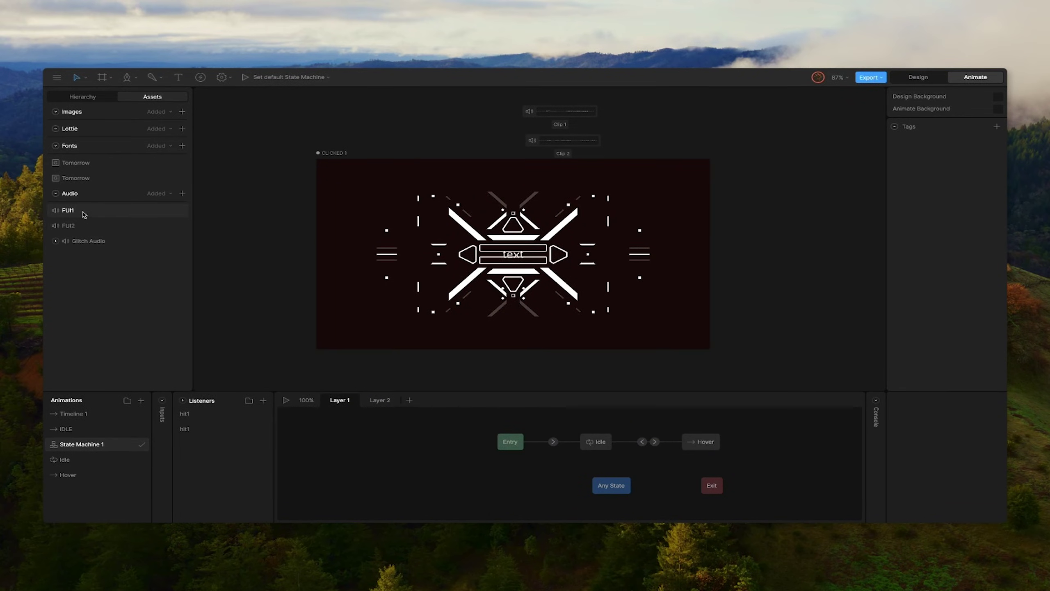
# Step: Set the Clip 1 event's audio asset to FUI1 and the Clip 2 event's to FUI2, and preview the state machine
pyautogui.click(550, 112)
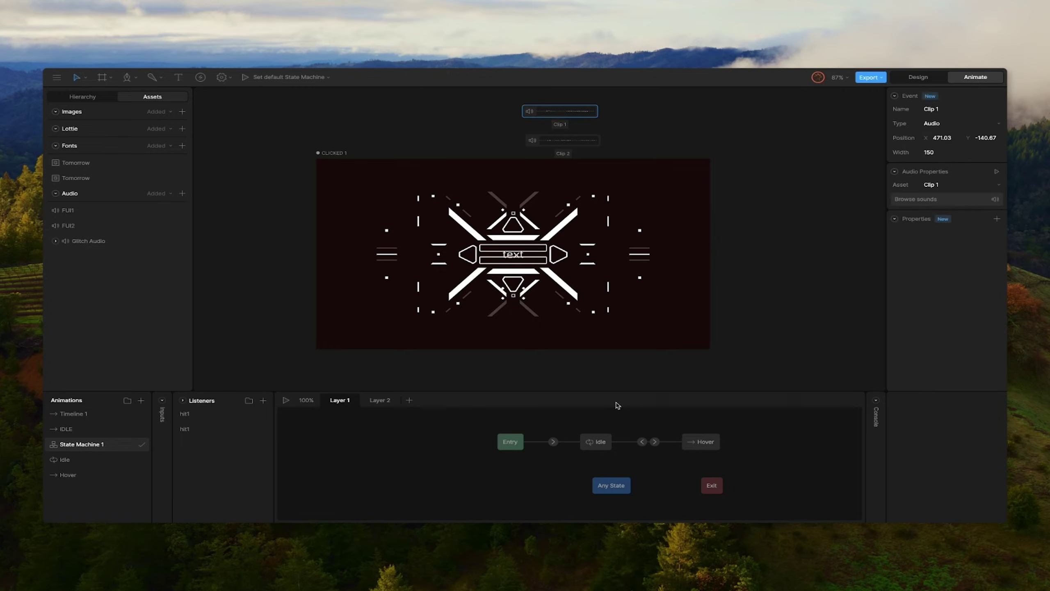
pyautogui.click(952, 187)
pyautogui.click(945, 248)
pyautogui.click(587, 140)
pyautogui.click(960, 184)
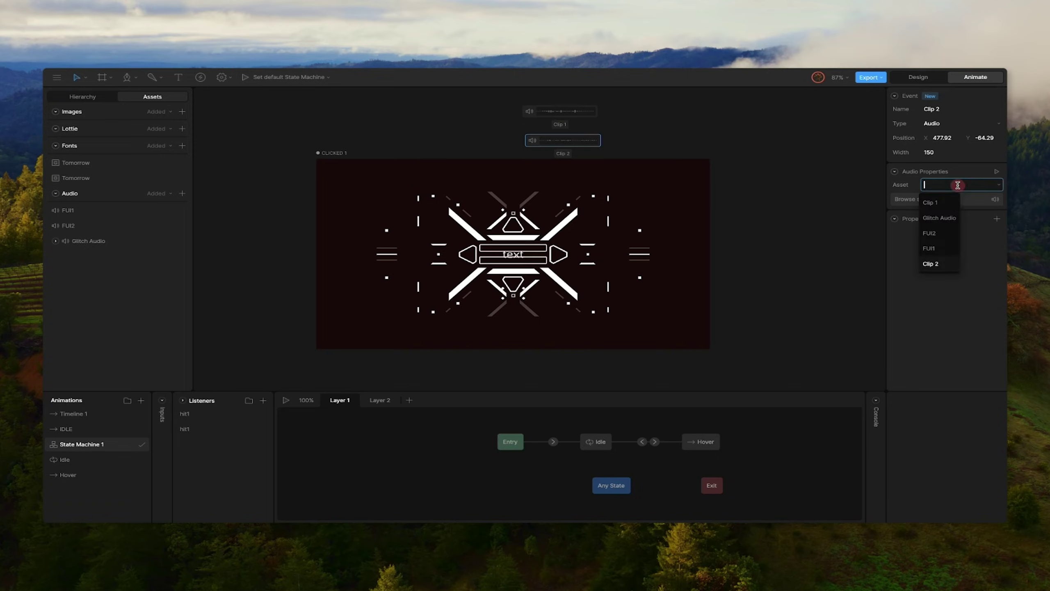
pyautogui.click(949, 232)
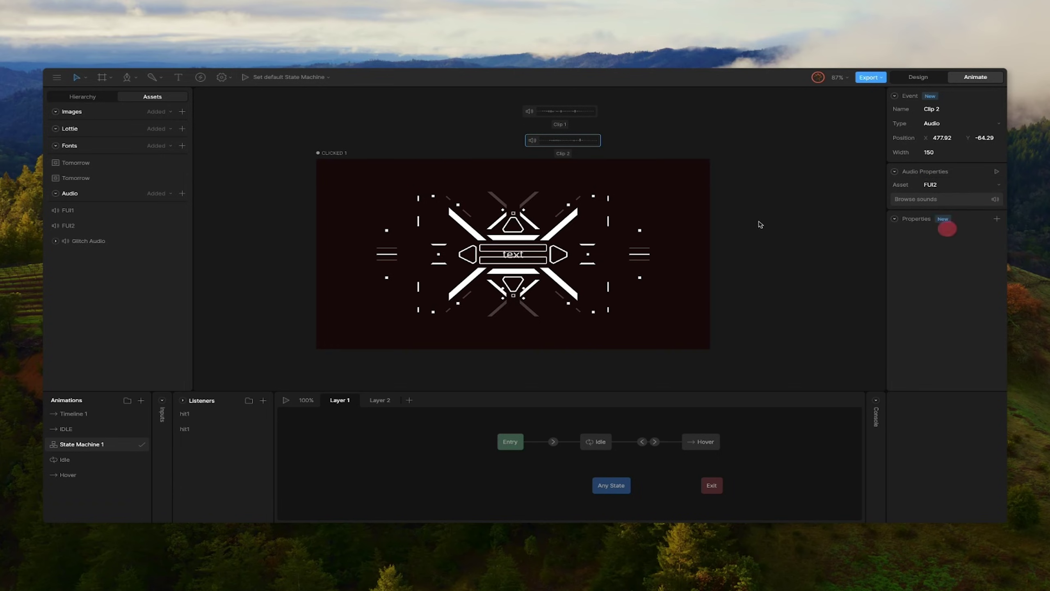
pyautogui.click(286, 400)
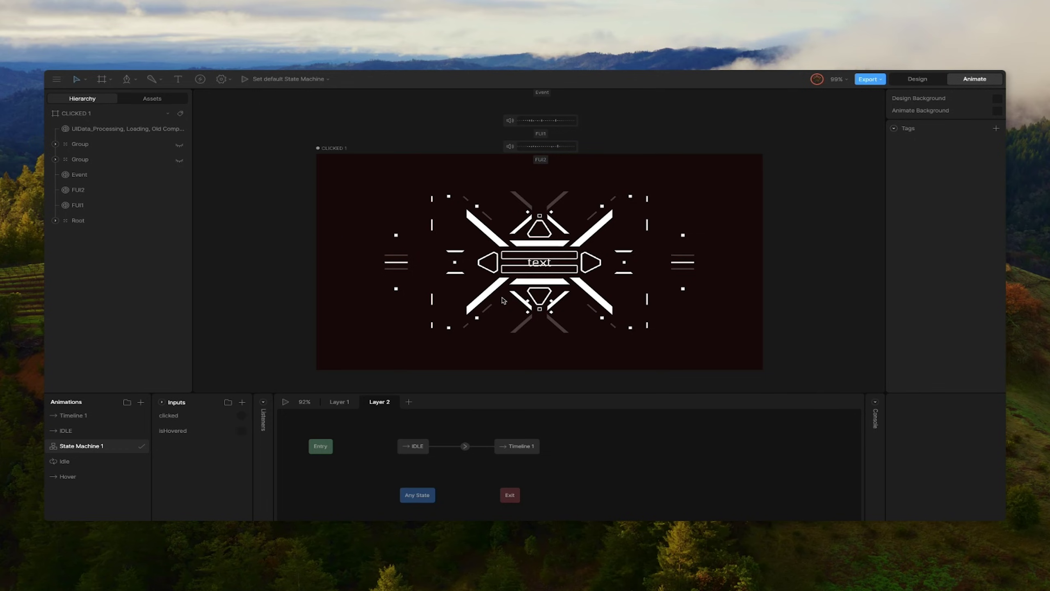
pyautogui.click(338, 404)
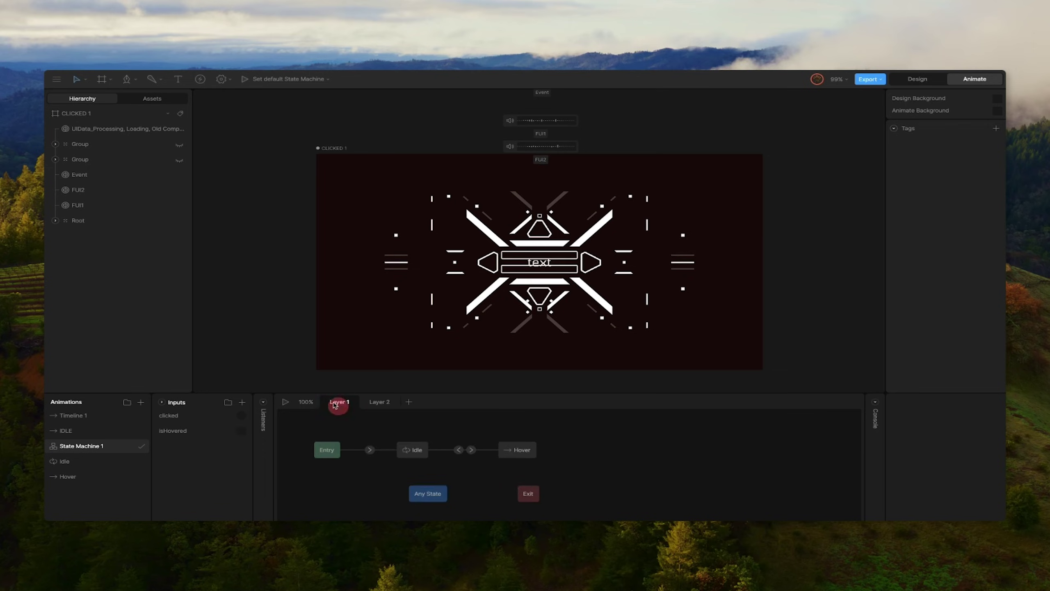
pyautogui.click(57, 79)
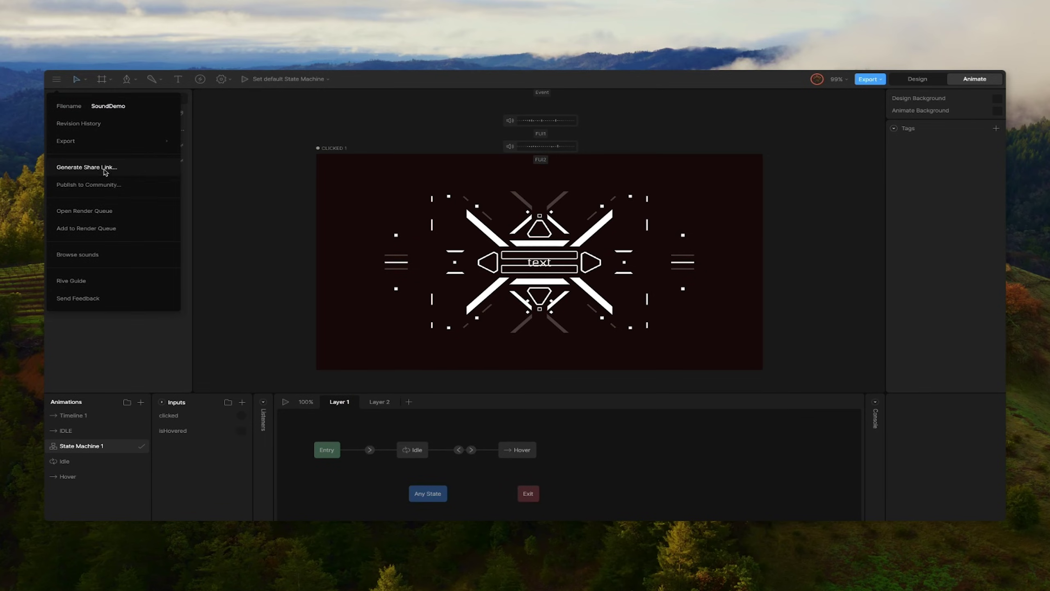
pyautogui.press('Escape')
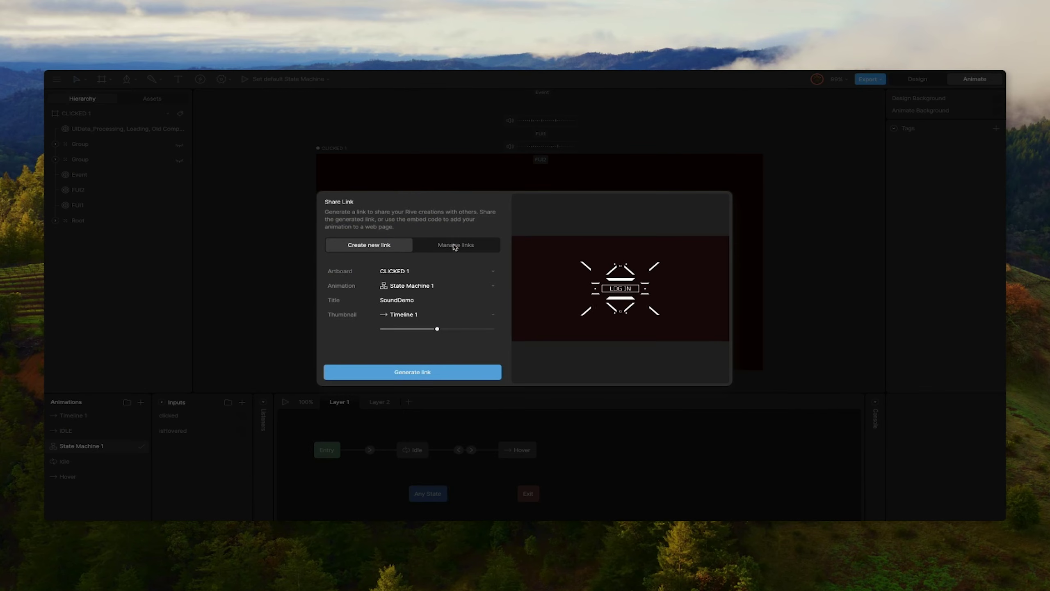
pyautogui.click(456, 244)
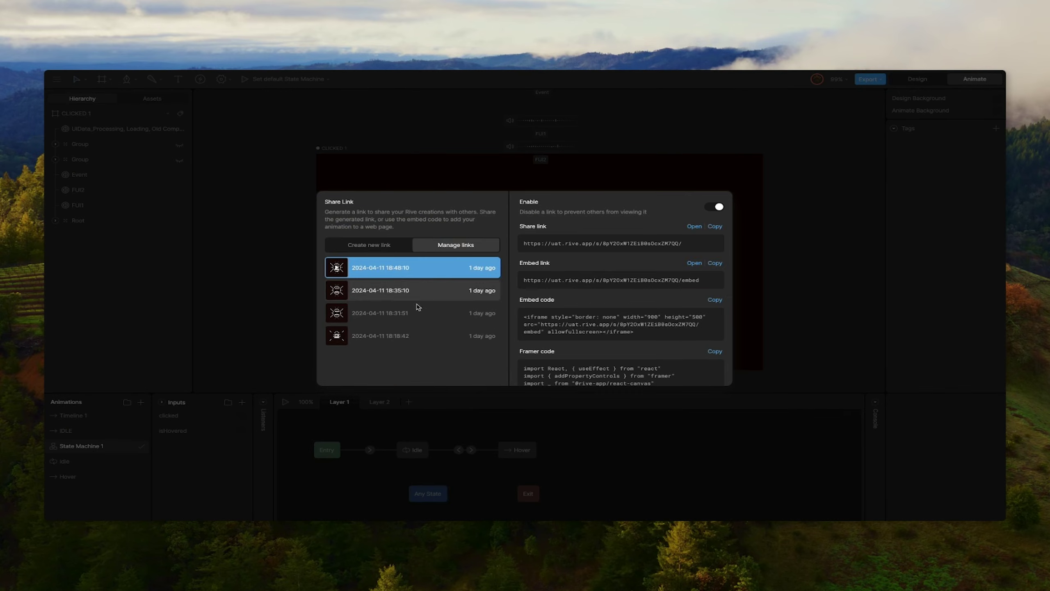
pyautogui.click(408, 334)
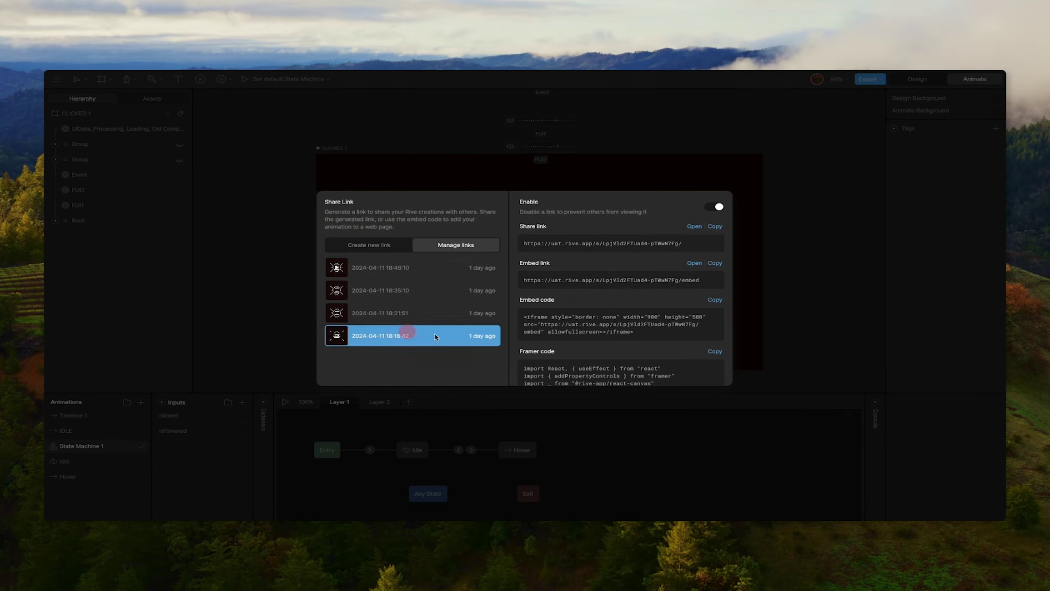
pyautogui.click(696, 264)
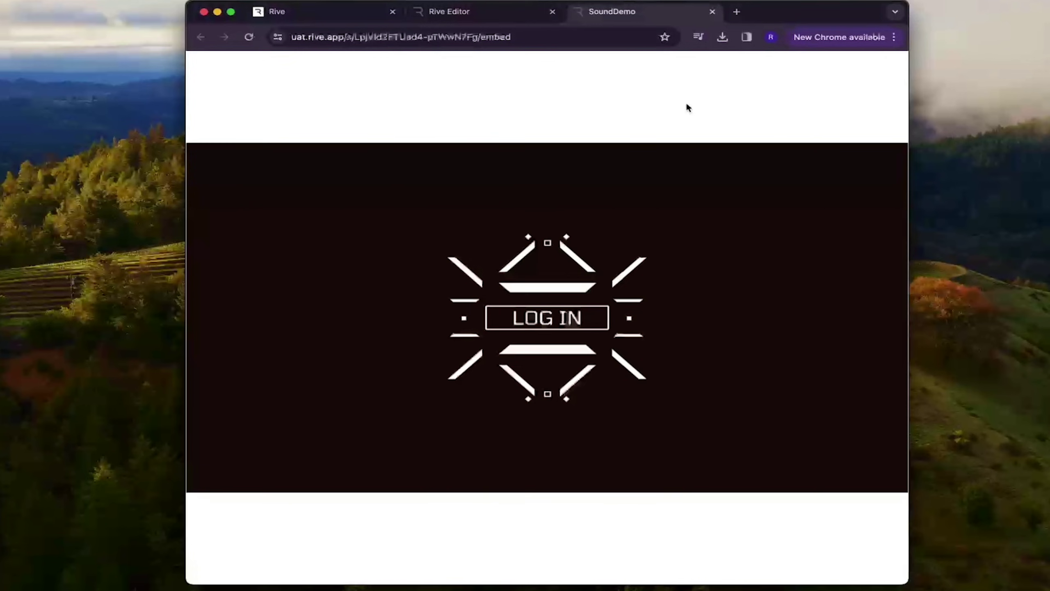
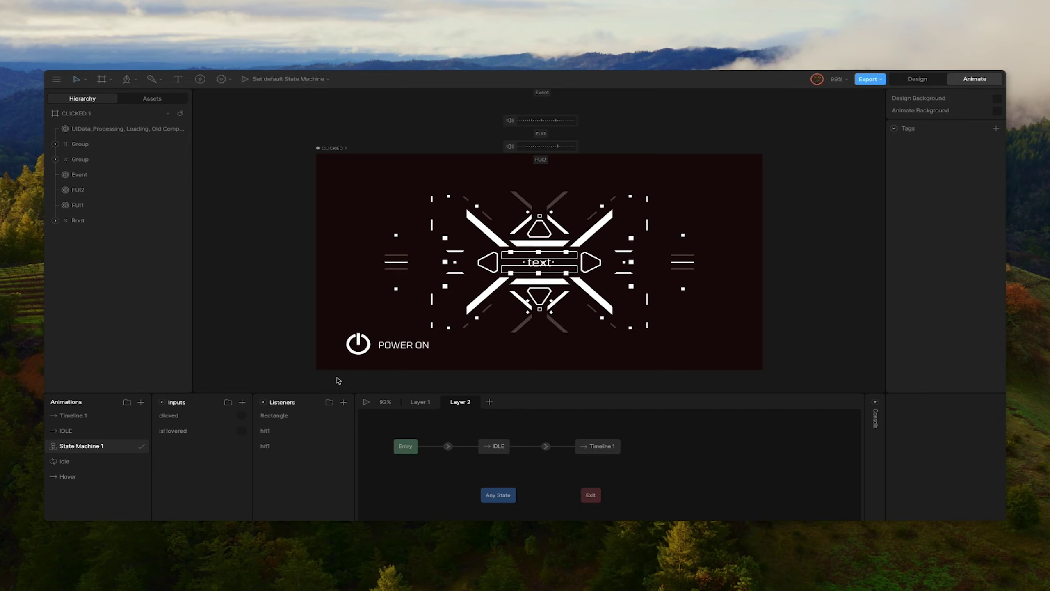
# Step: Preview State Machine 1 in the editor, trigger the POWER ON button, and stop playback
pyautogui.click(366, 402)
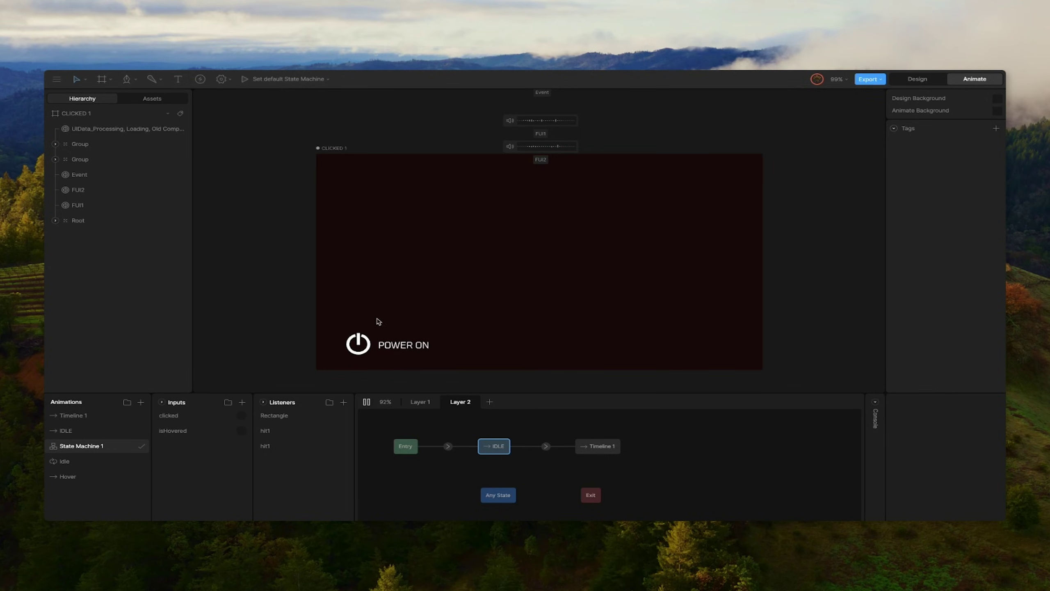
pyautogui.click(394, 349)
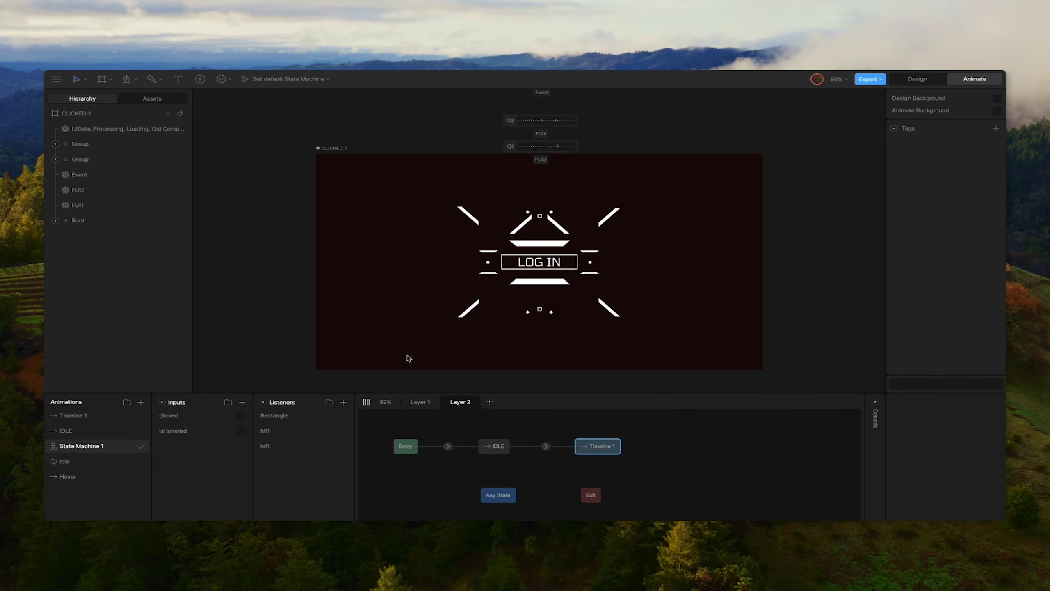
pyautogui.click(367, 402)
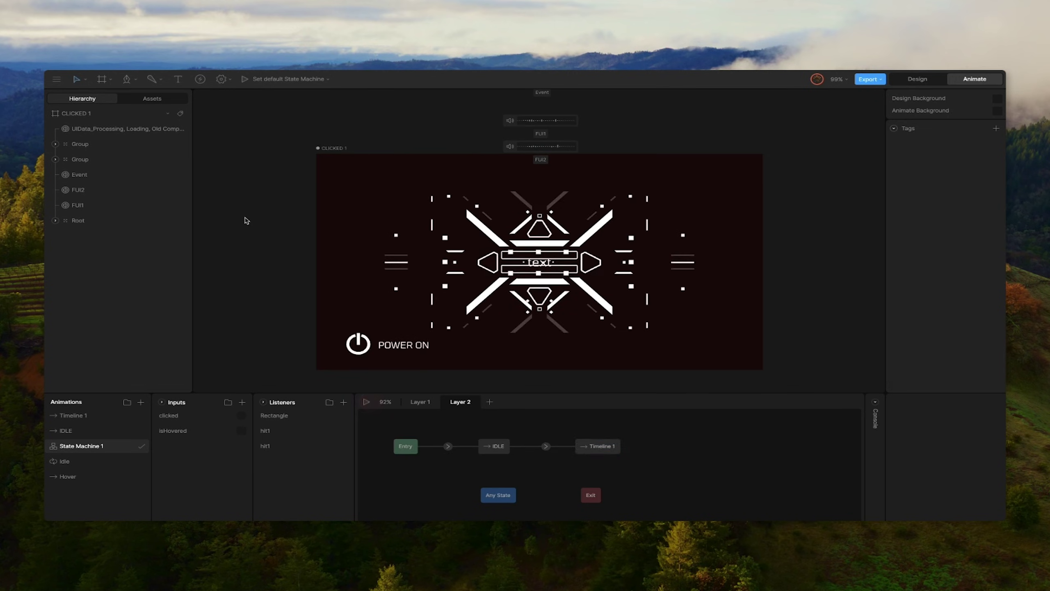
# Step: Generate a share link for CLICKED 1 with State Machine 1, open its embed link in the browser, and trigger POWER ON
pyautogui.click(57, 79)
pyautogui.press('Escape')
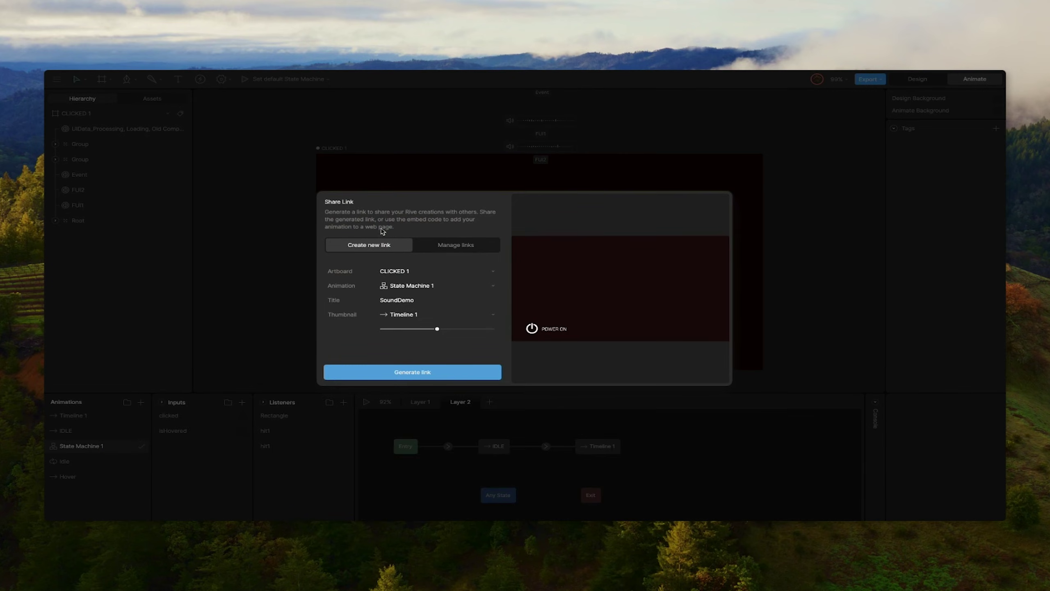
pyautogui.click(446, 375)
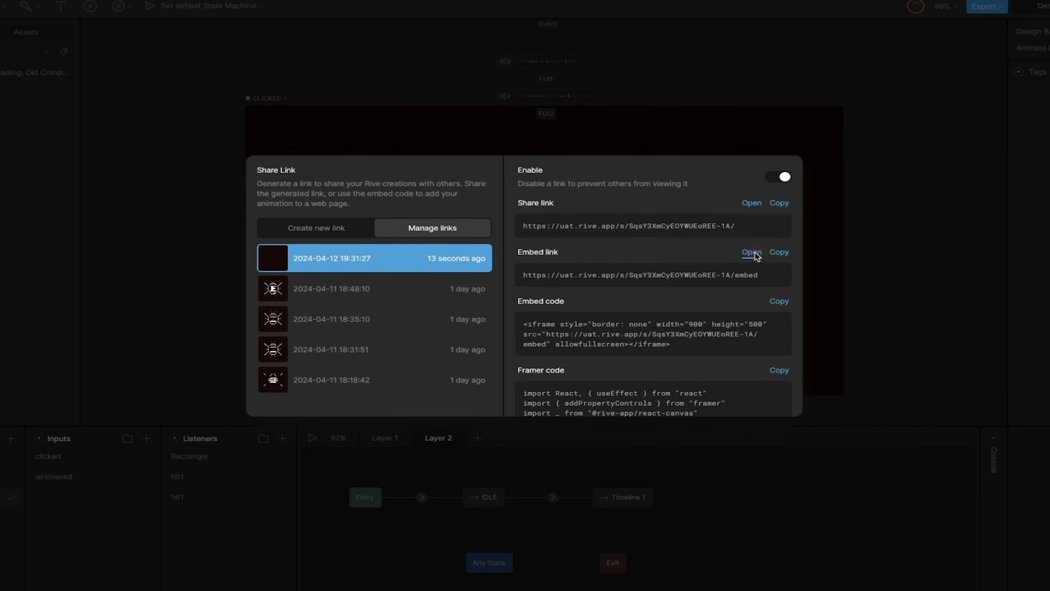
pyautogui.click(752, 252)
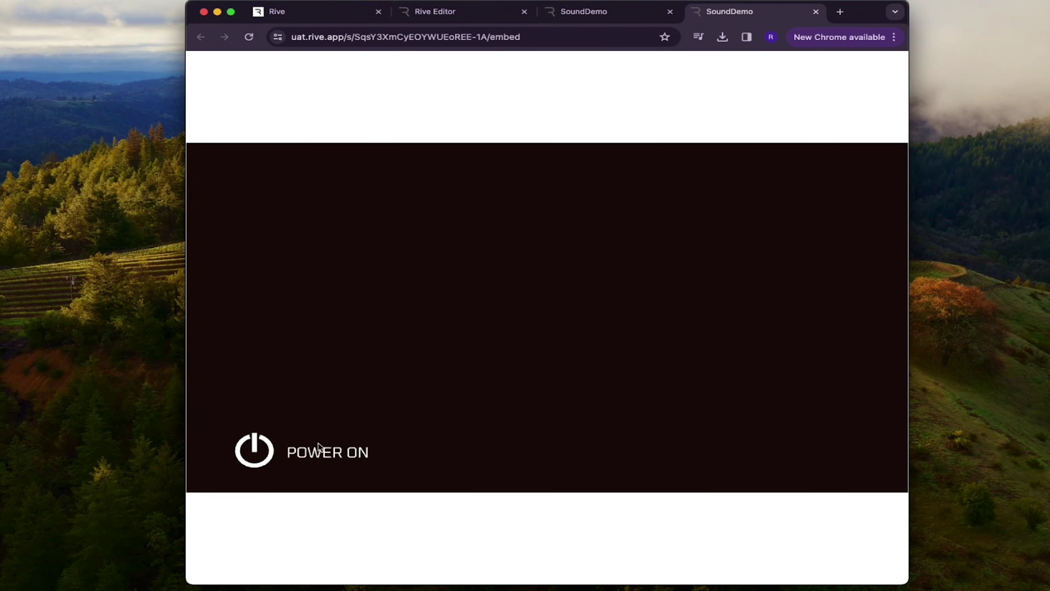
pyautogui.click(305, 453)
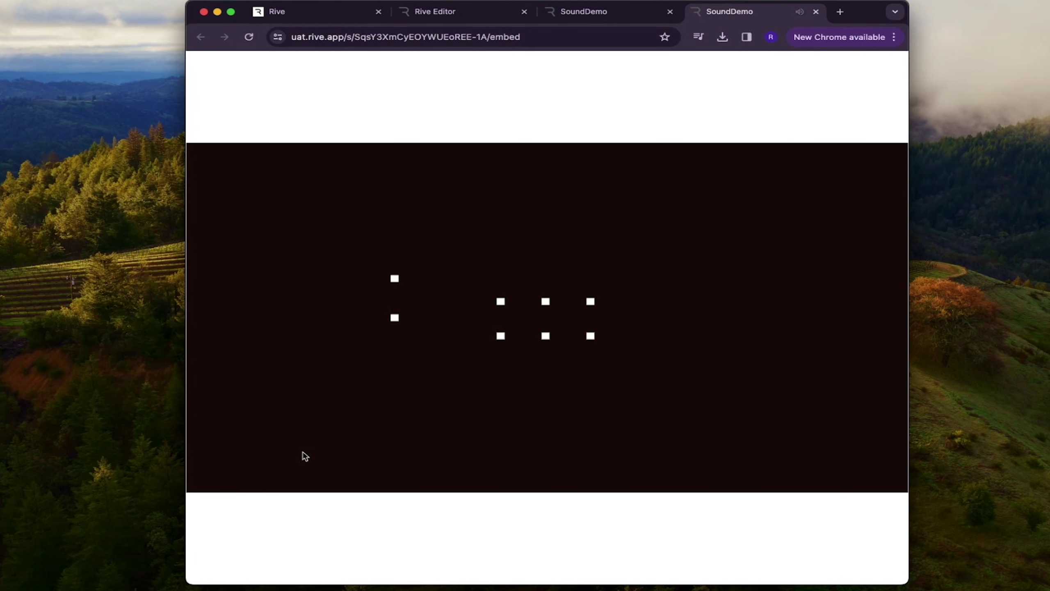